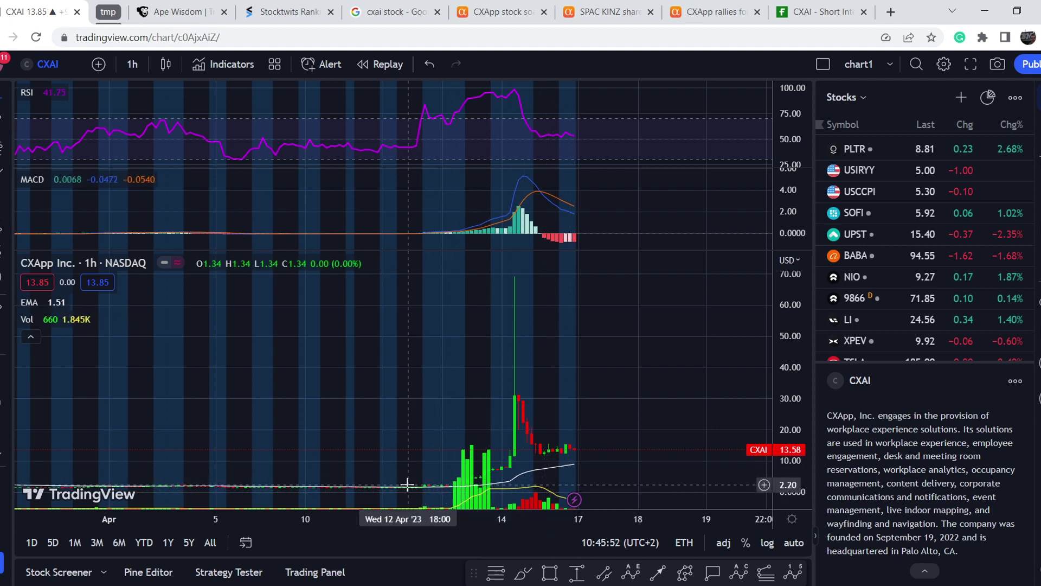
Measure CXAI's price rise from the 12 April base to the 14 April spike, and the decline from the spike to the recent candles.
shift+click(420, 491)
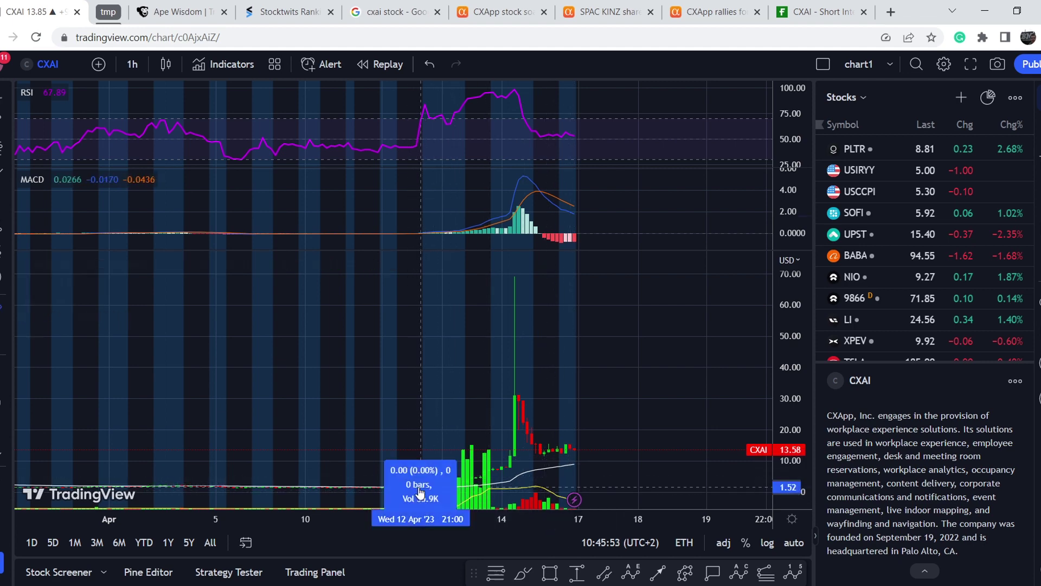
click(533, 281)
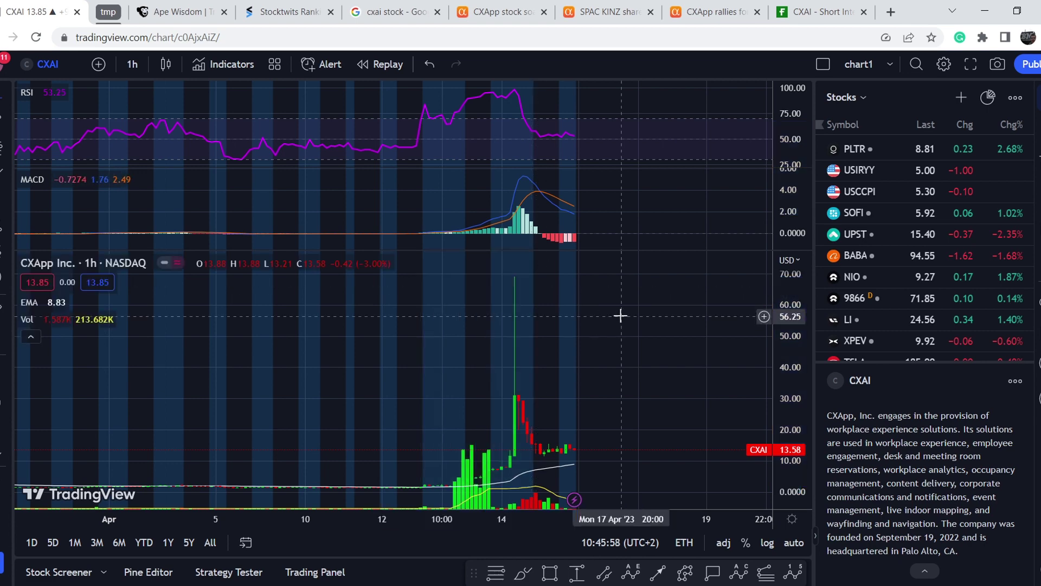
shift+click(529, 280)
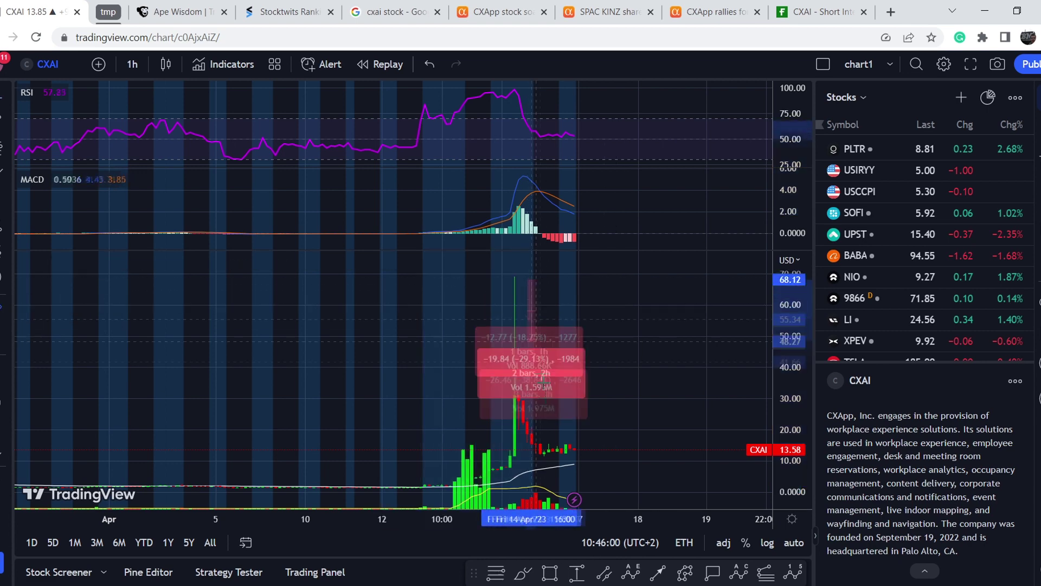
click(553, 454)
click(635, 439)
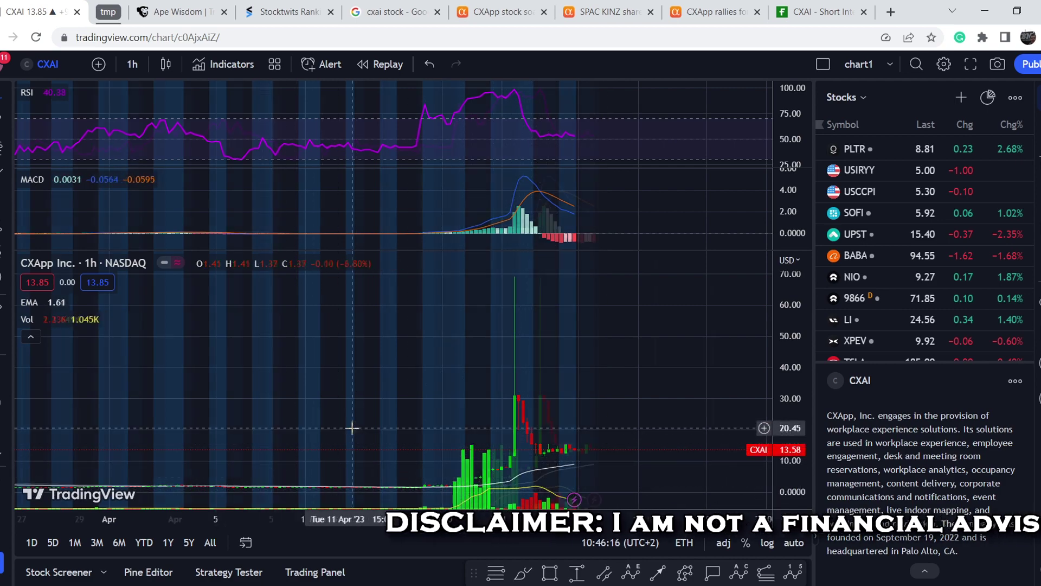
Measure the 14 April surge from just before the spike, and the full rise from the 12 April low to the peak.
scroll(349, 425, down, 5)
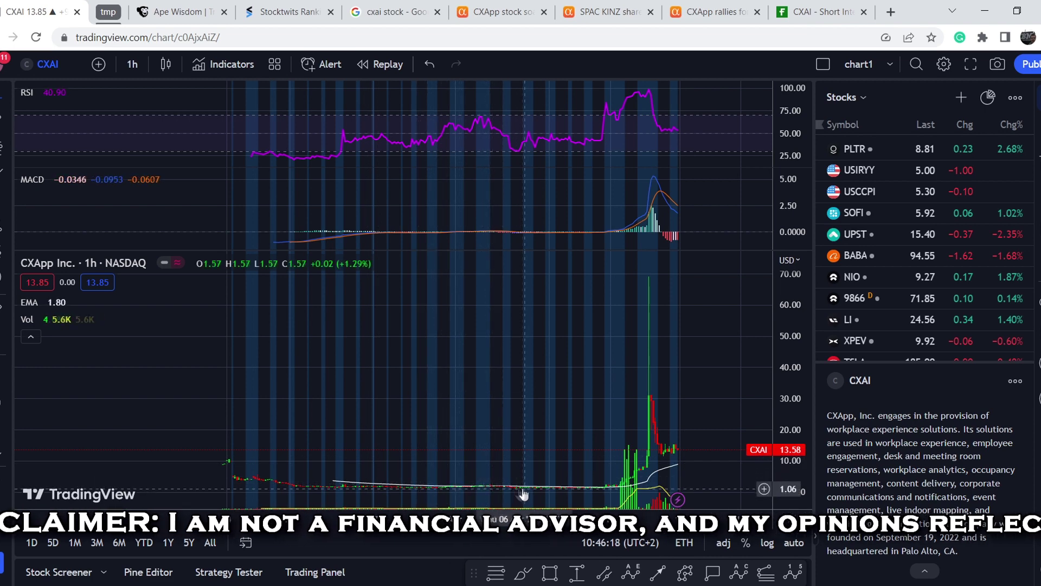
mouse_move(50, 323)
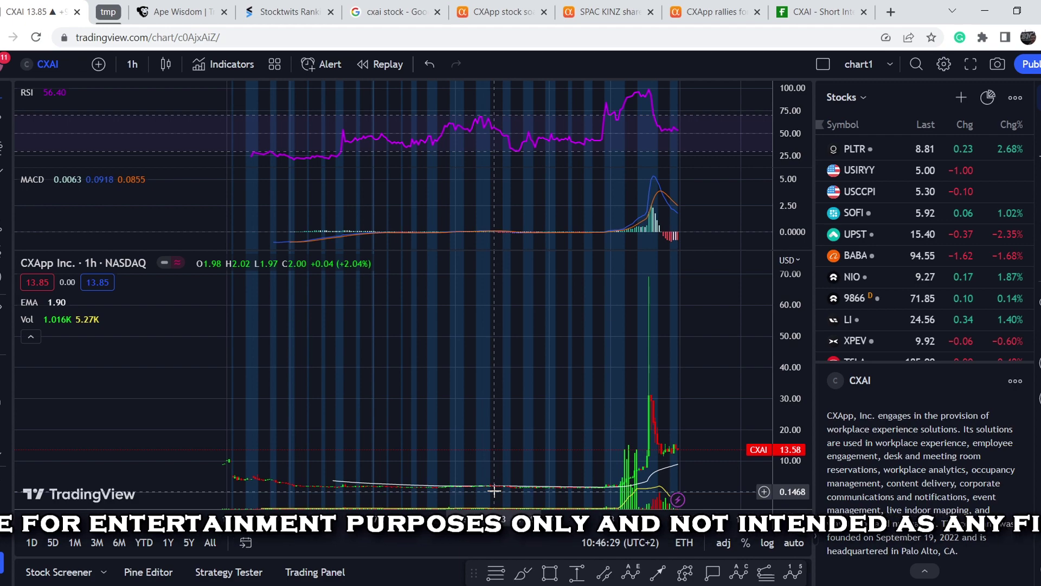
scroll(491, 491, up, 4)
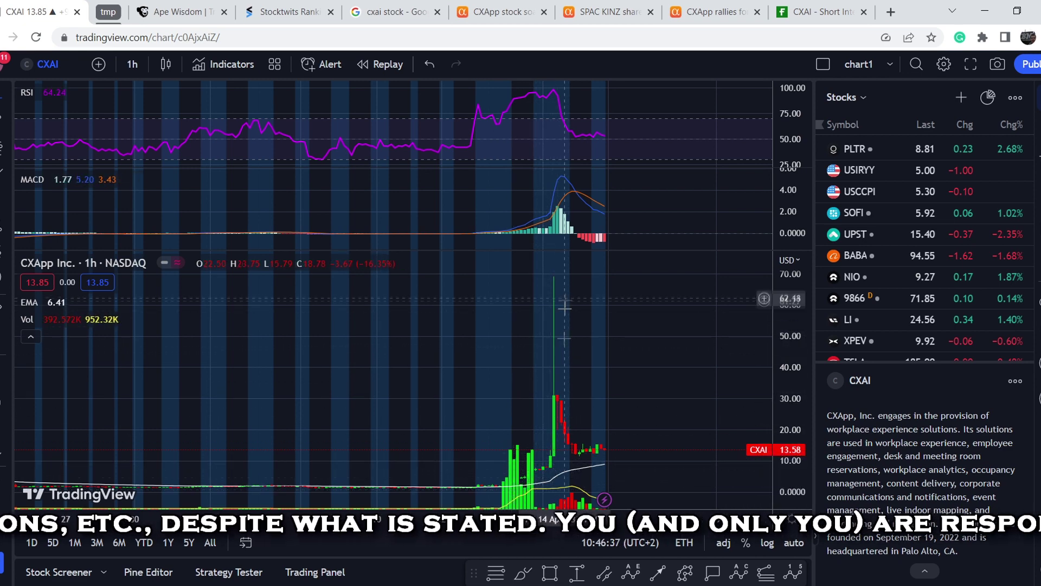
shift+click(553, 471)
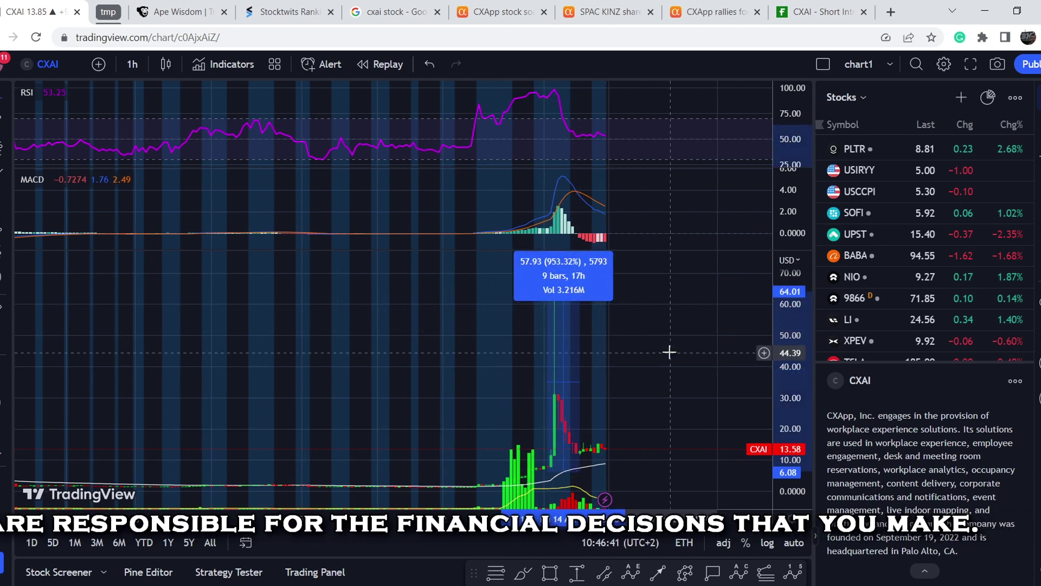
click(651, 483)
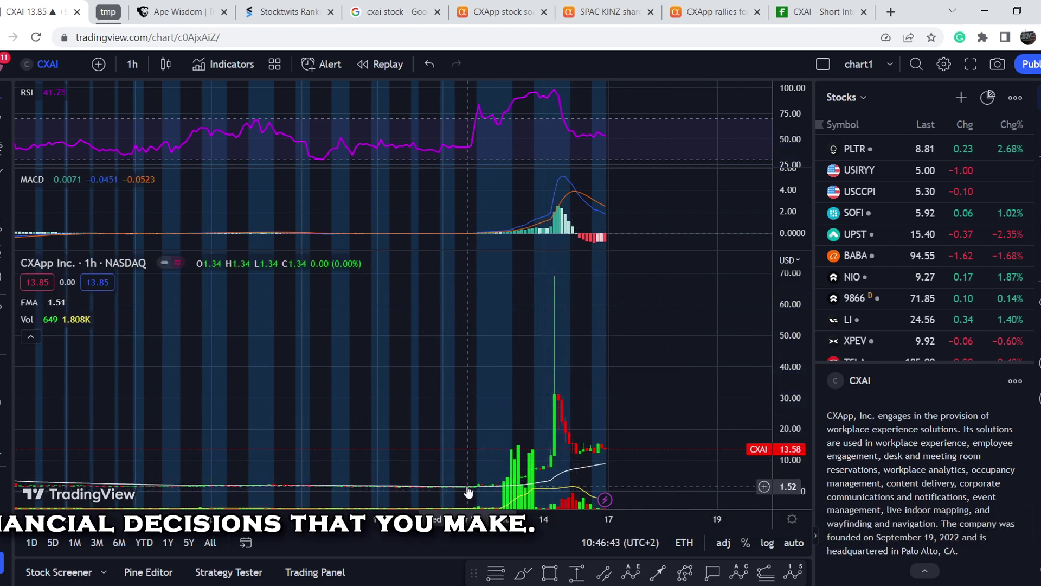
shift+click(468, 492)
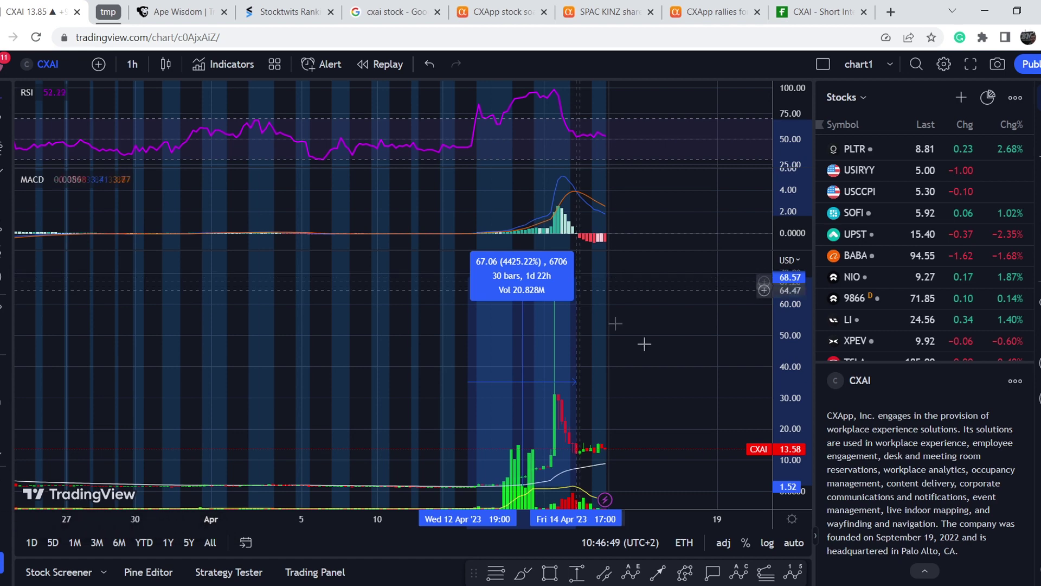
click(644, 283)
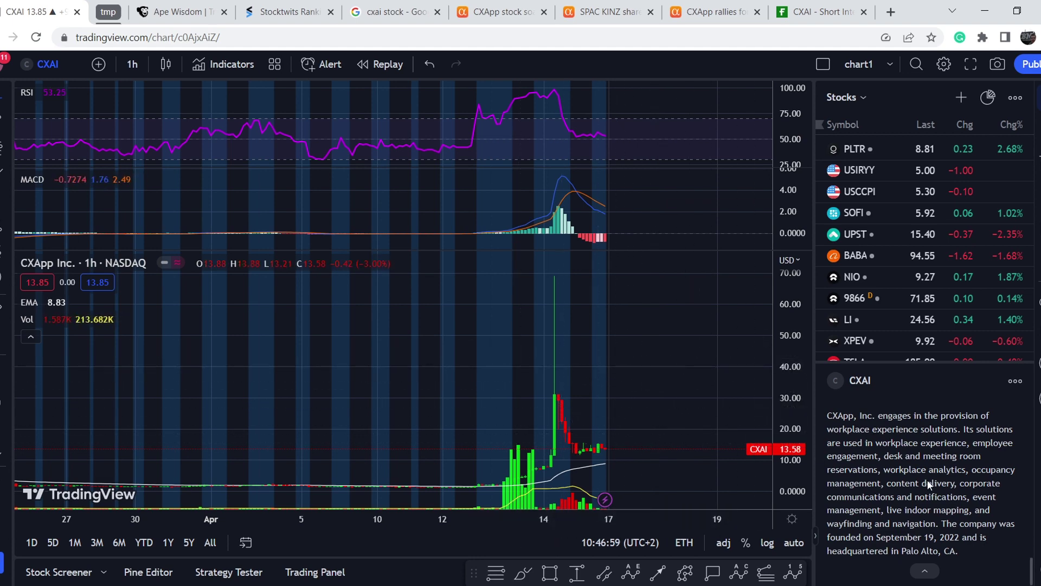
Read CXApp's company profile and find the quarterly financials chart in the CXAI symbol details.
scroll(926, 479, up, 2)
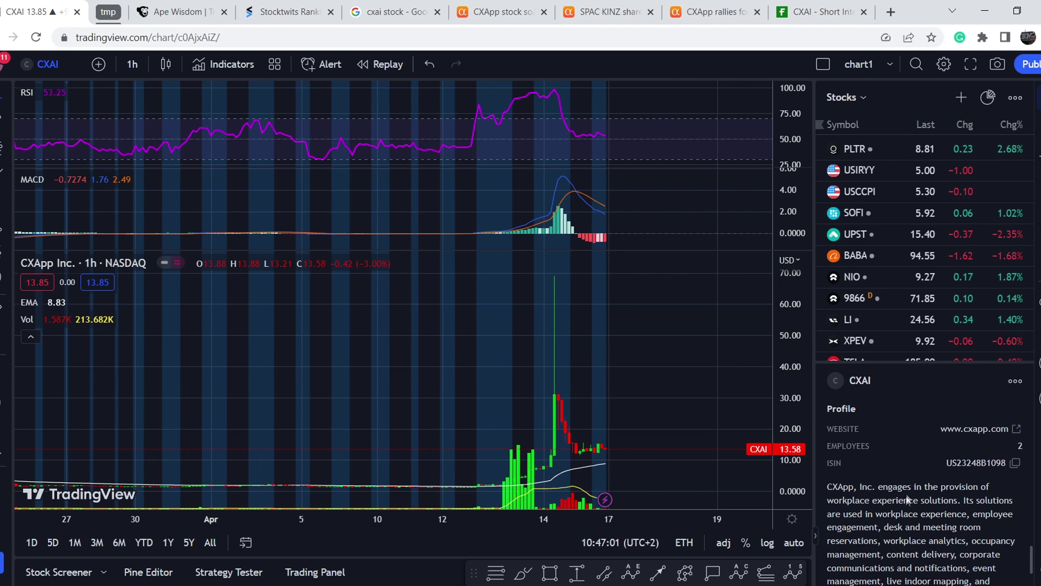
scroll(909, 502, down, 2)
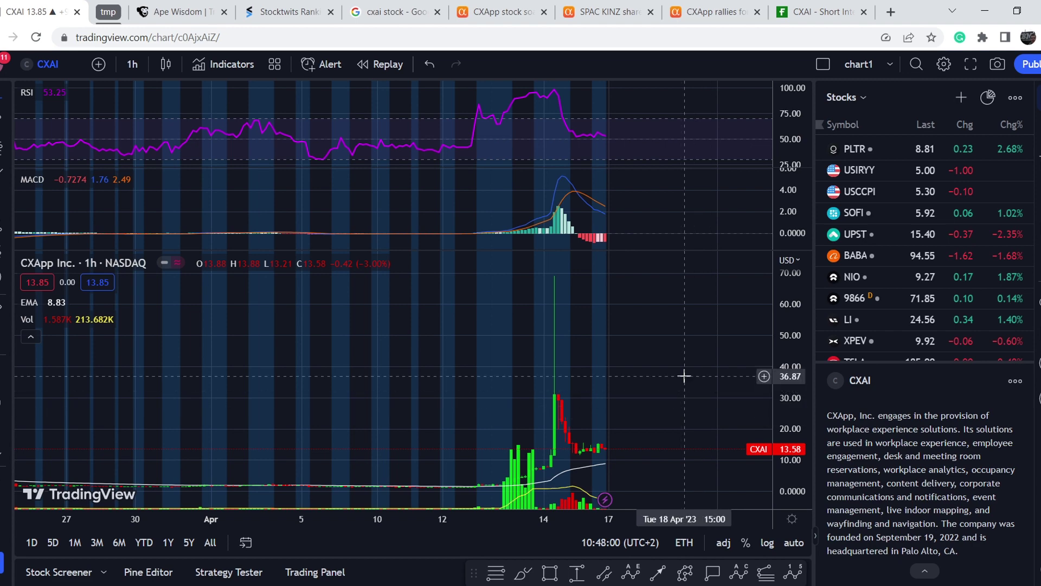
scroll(919, 477, down, 3)
scroll(920, 477, up, 3)
scroll(920, 475, down, 4)
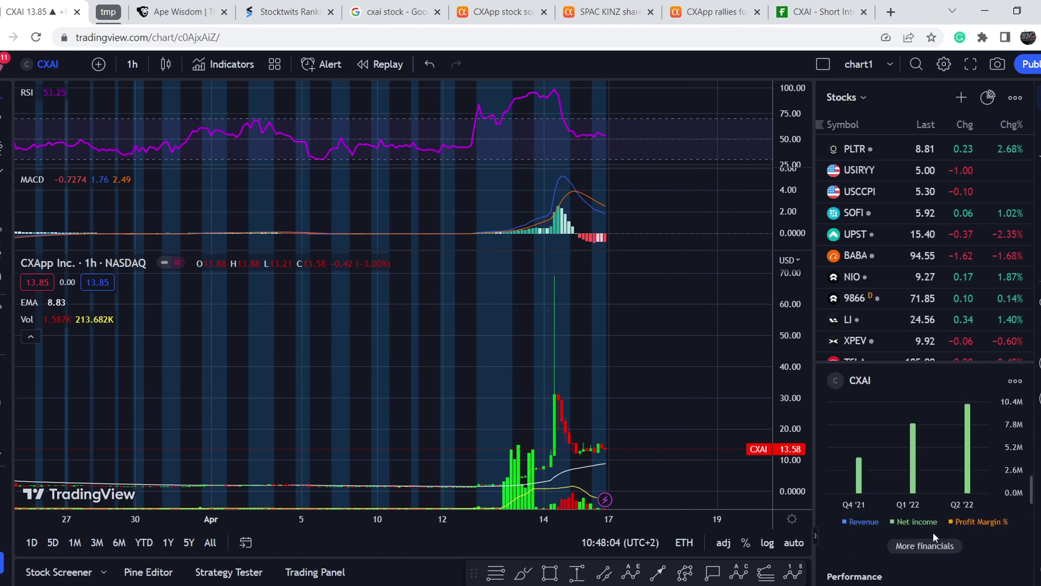
Review CXApp's quarterly income statement and balance sheet in the full financials, and return to the price chart.
click(914, 545)
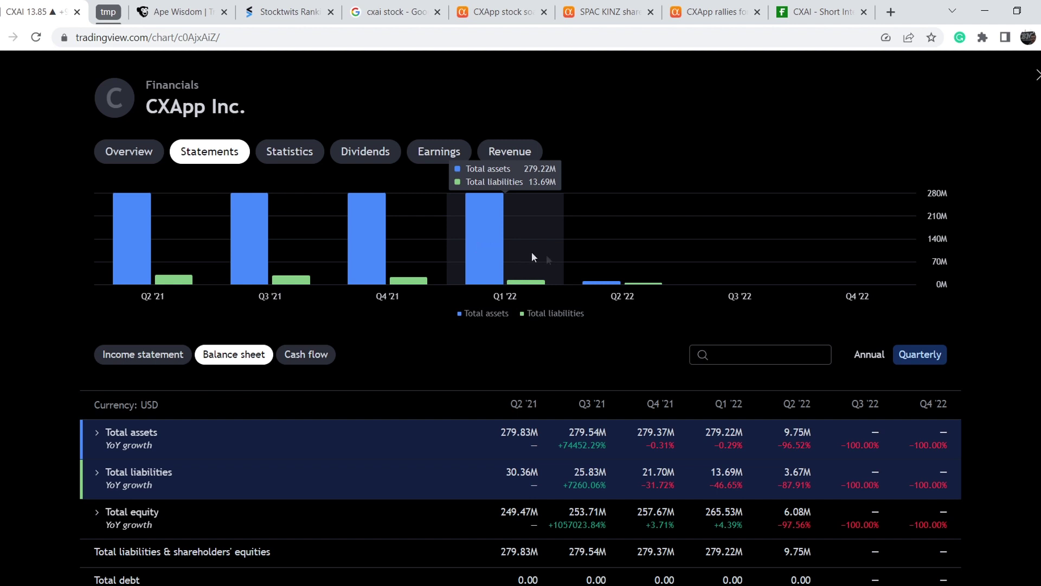
click(124, 354)
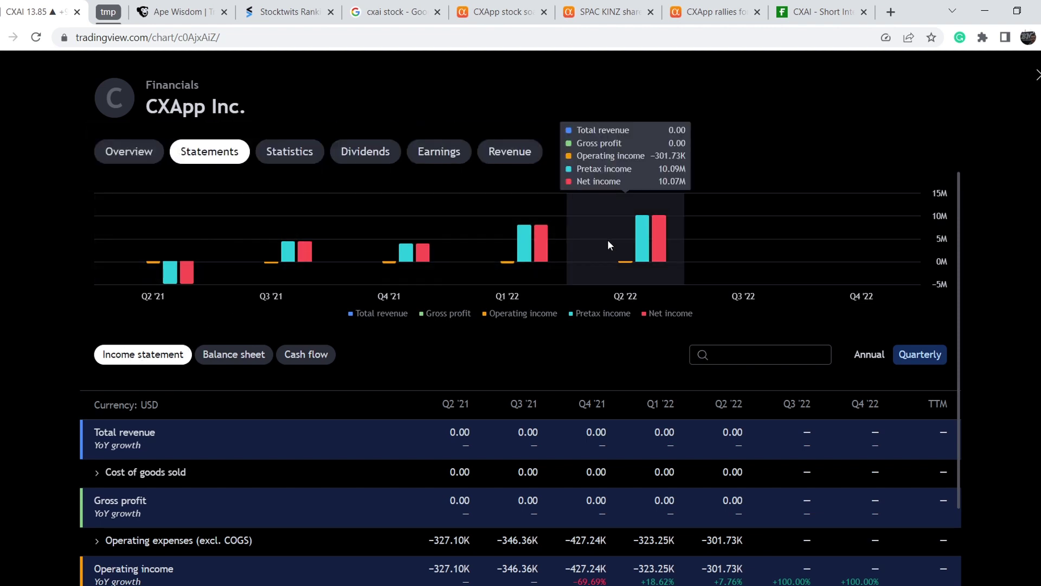
click(242, 355)
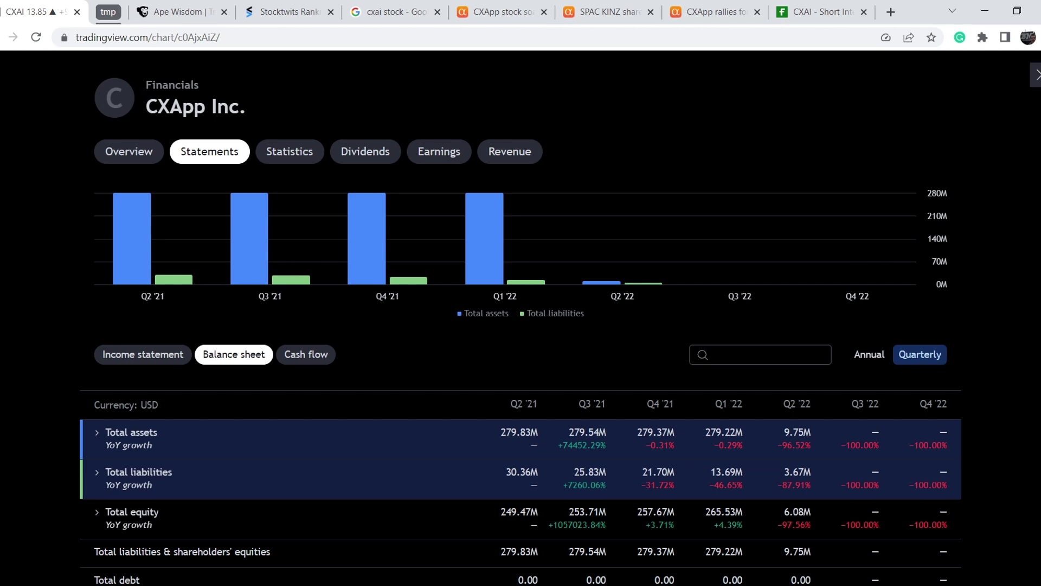
click(1036, 74)
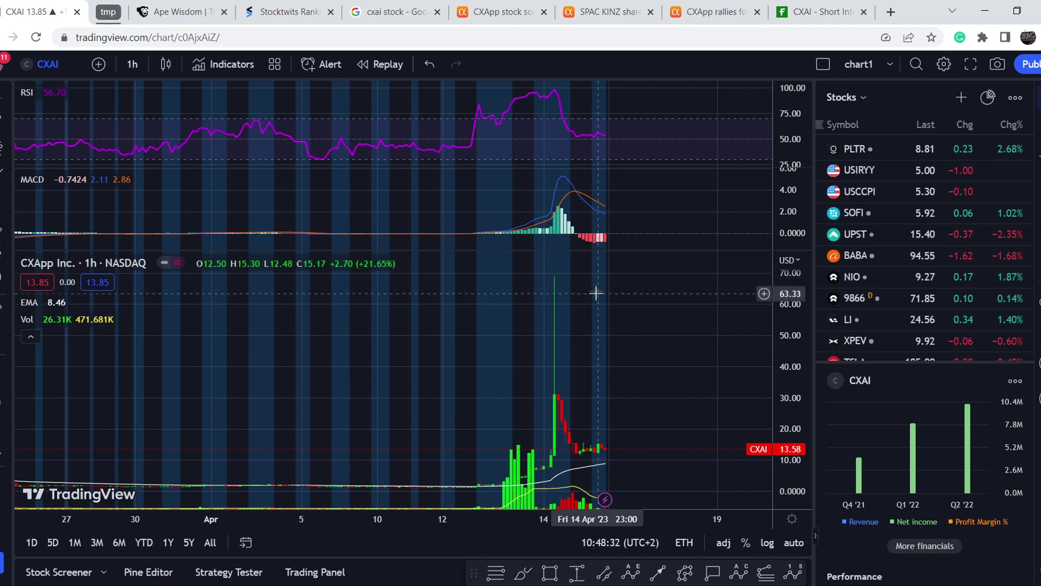
Read the Seeking Alpha article on CXApp's post-SPAC merger high, highlighting the headline's SPAC wording and the $69M deal valuation.
click(499, 15)
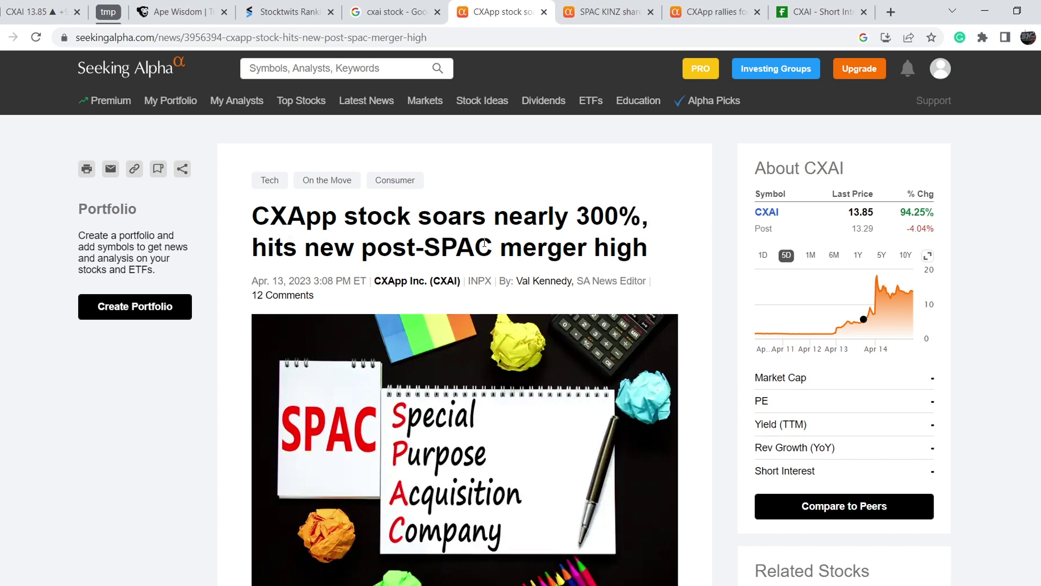
drag(384, 247, 480, 245)
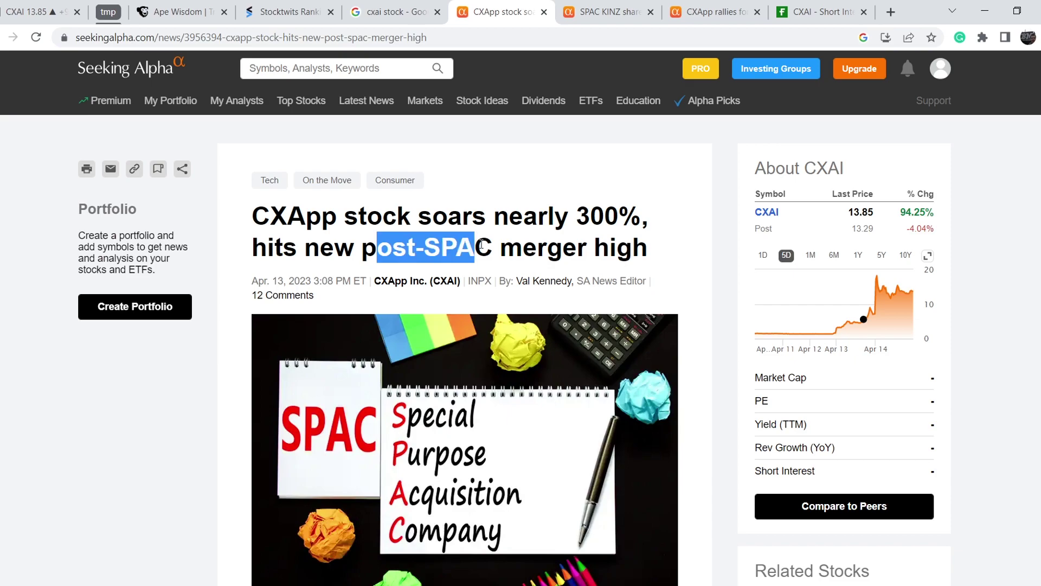
scroll(559, 304, down, 5)
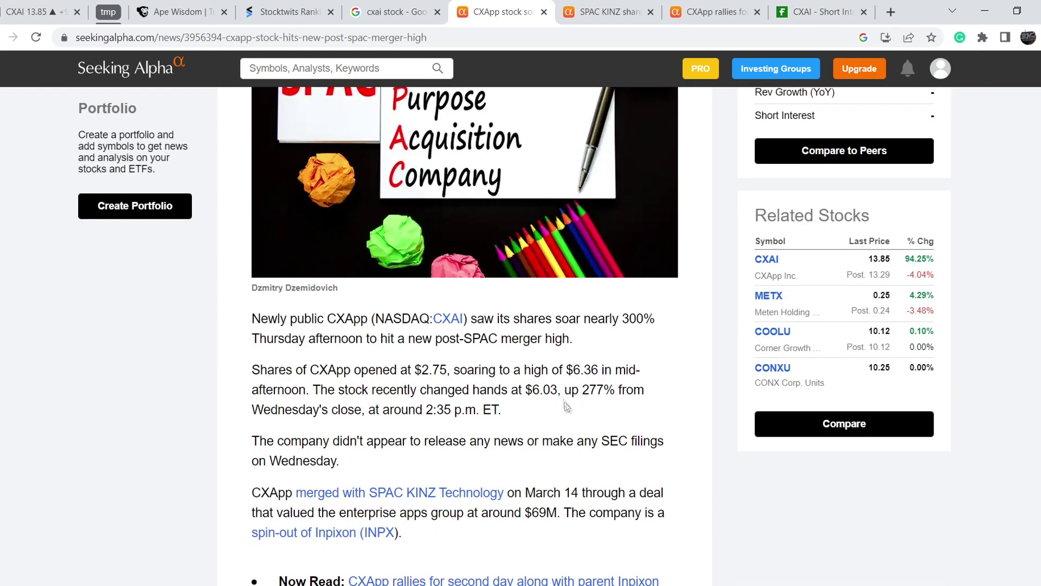
scroll(571, 424, down, 1)
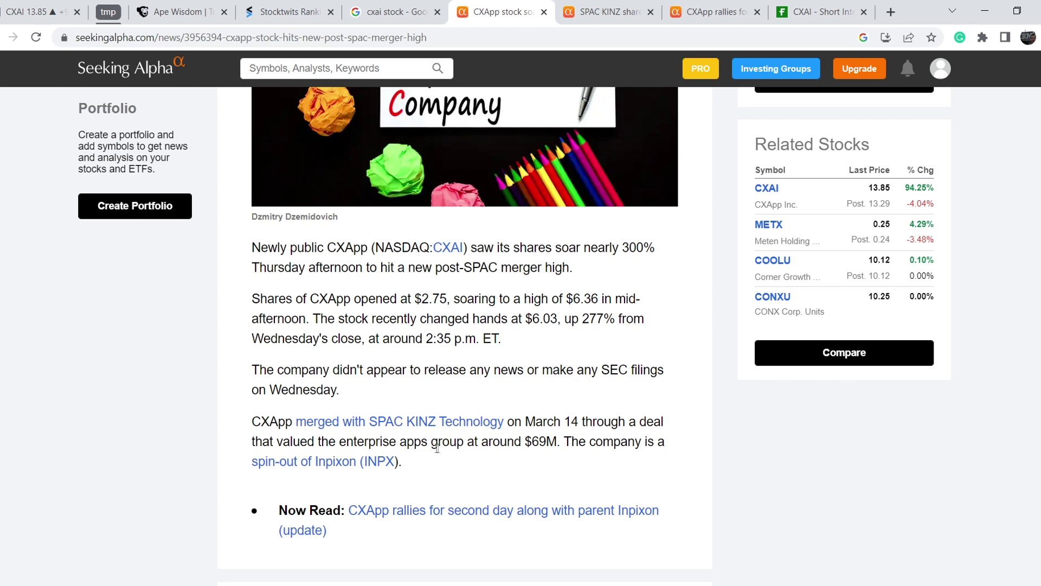
drag(438, 442, 558, 442)
Switch back to the TradingView chart and check CXAI's market capitalization and share float in the key stats.
key(ctrl+1)
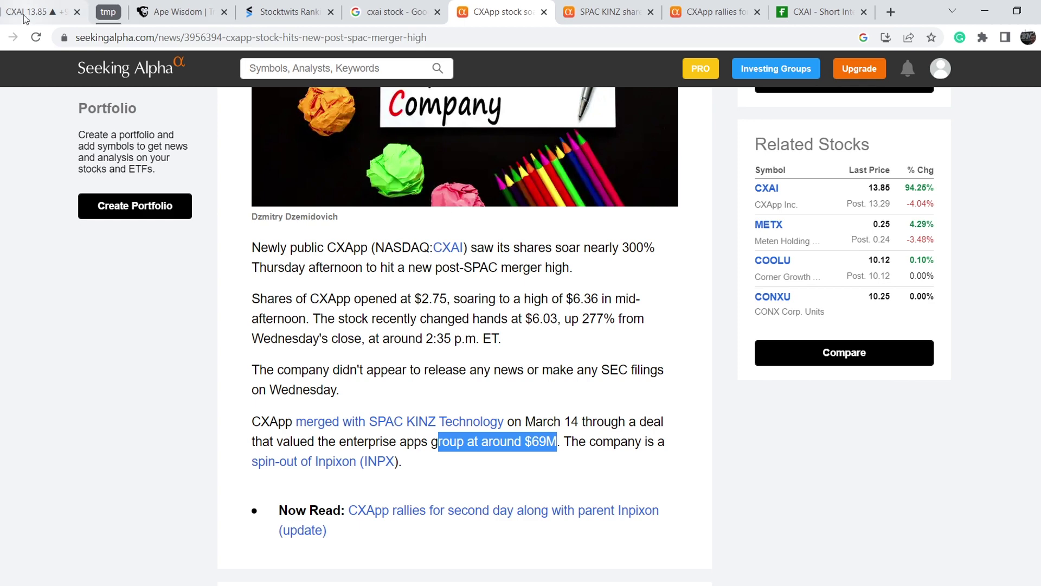
scroll(981, 490, up, 3)
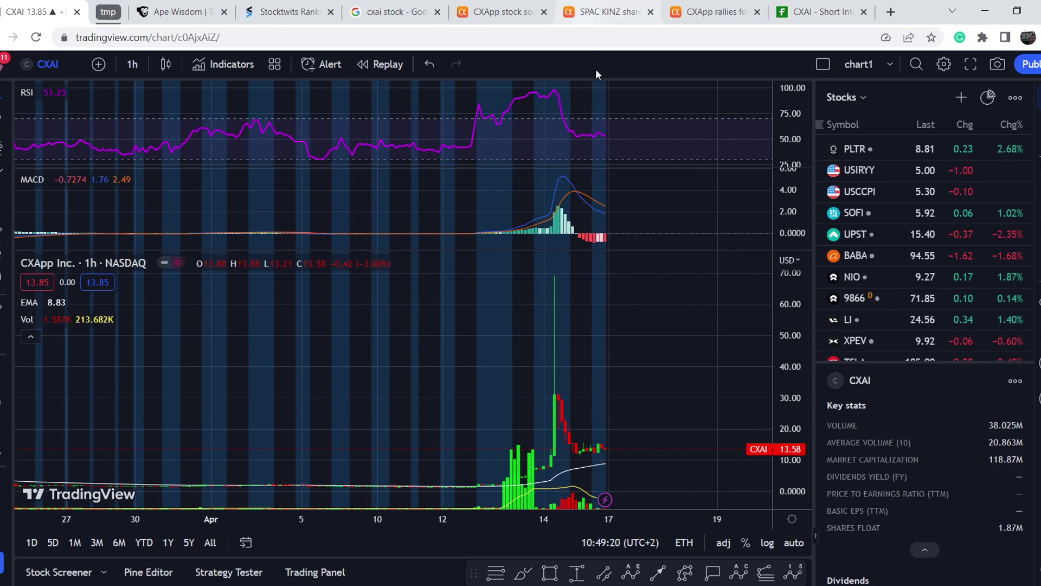
Read the Seeking Alpha articles on the SPAC KINZ merger approval and on CXApp's second-day rally with parent Inpixon.
click(619, 11)
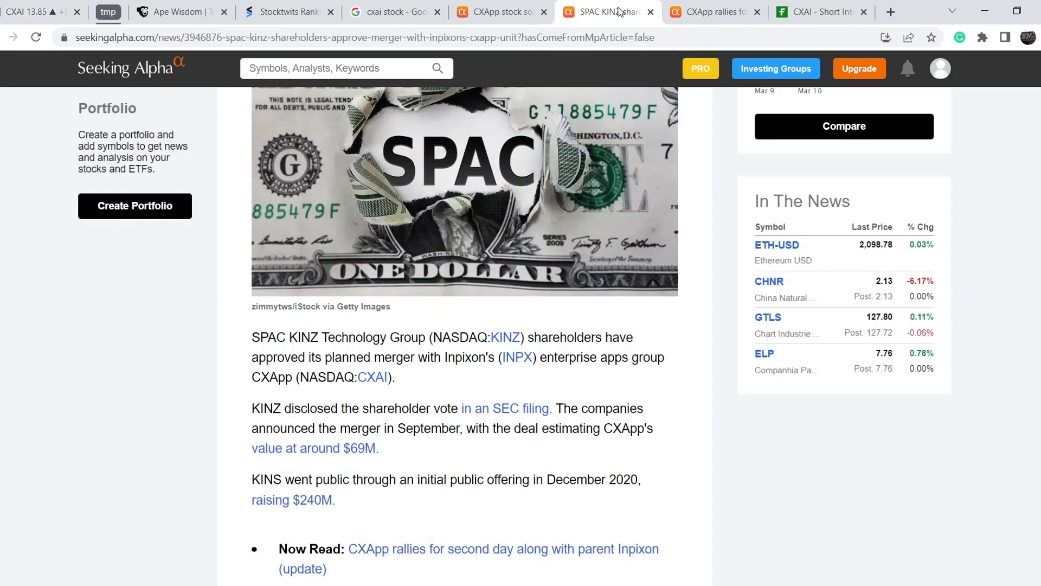
click(707, 12)
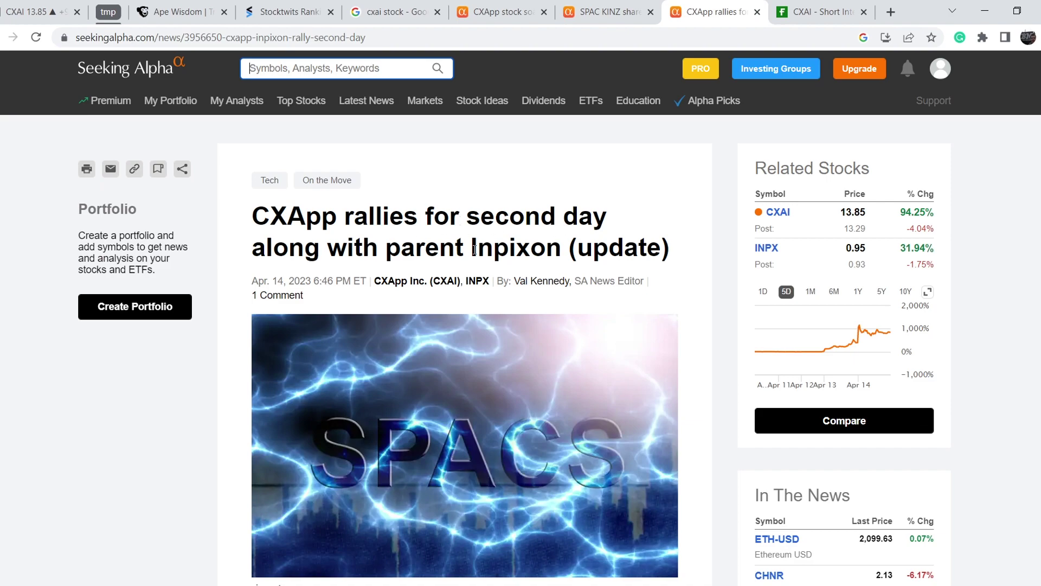
scroll(474, 249, down, 7)
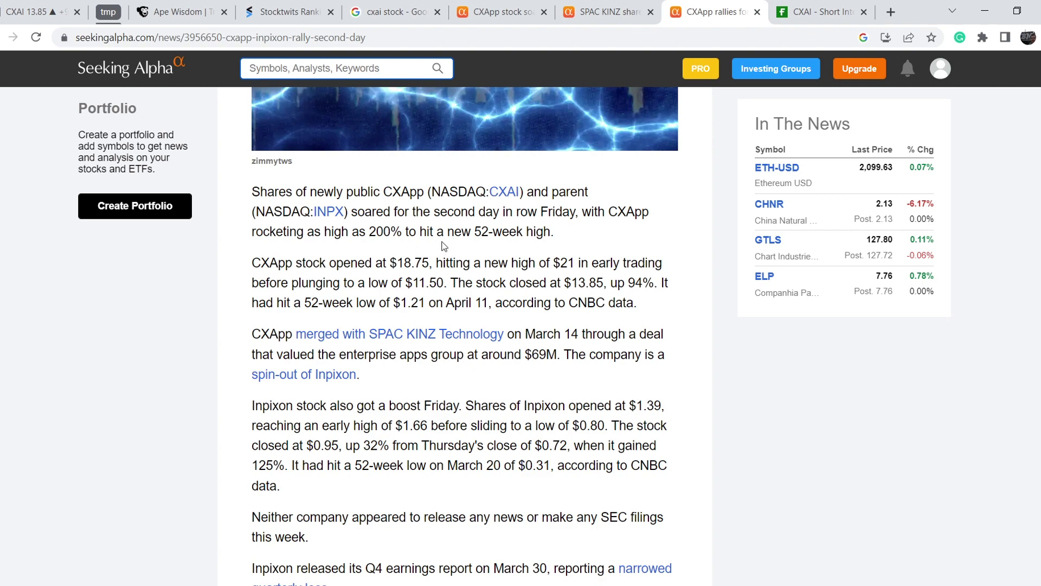
scroll(479, 234, down, 1)
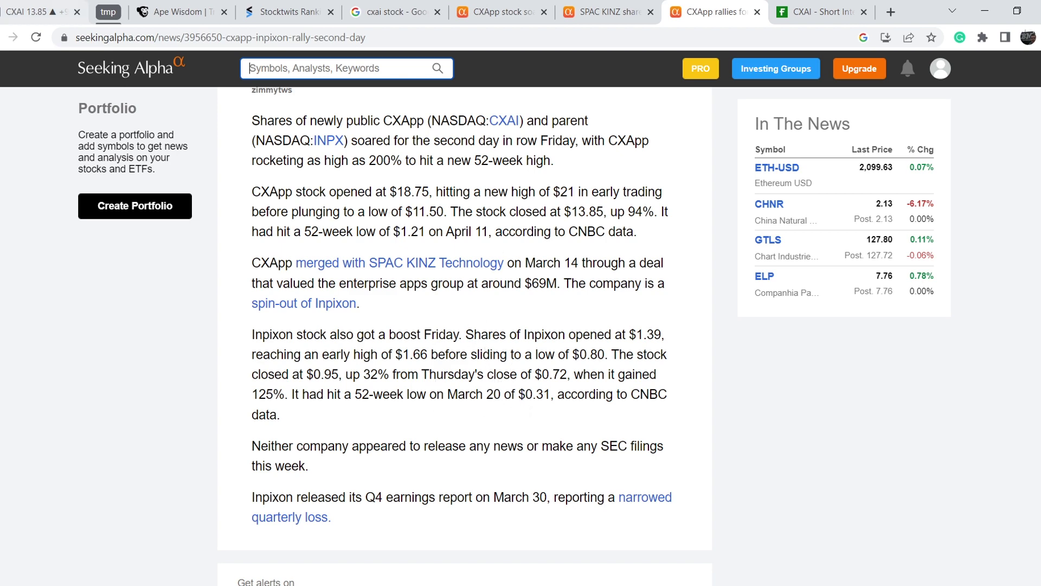
Return to the TradingView chart and set the CXAI chart interval to 5 minutes.
click(23, 14)
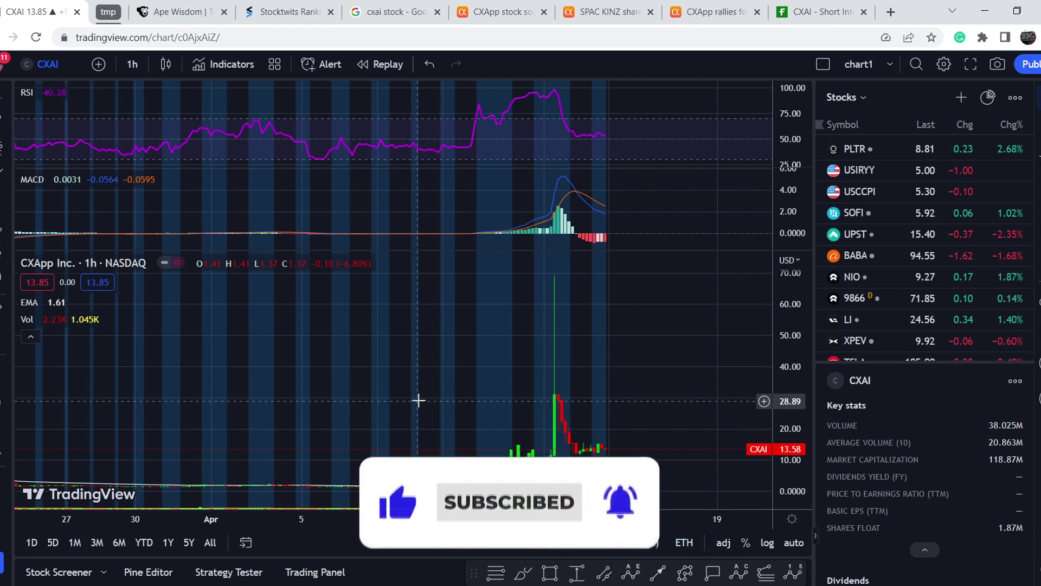
click(134, 65)
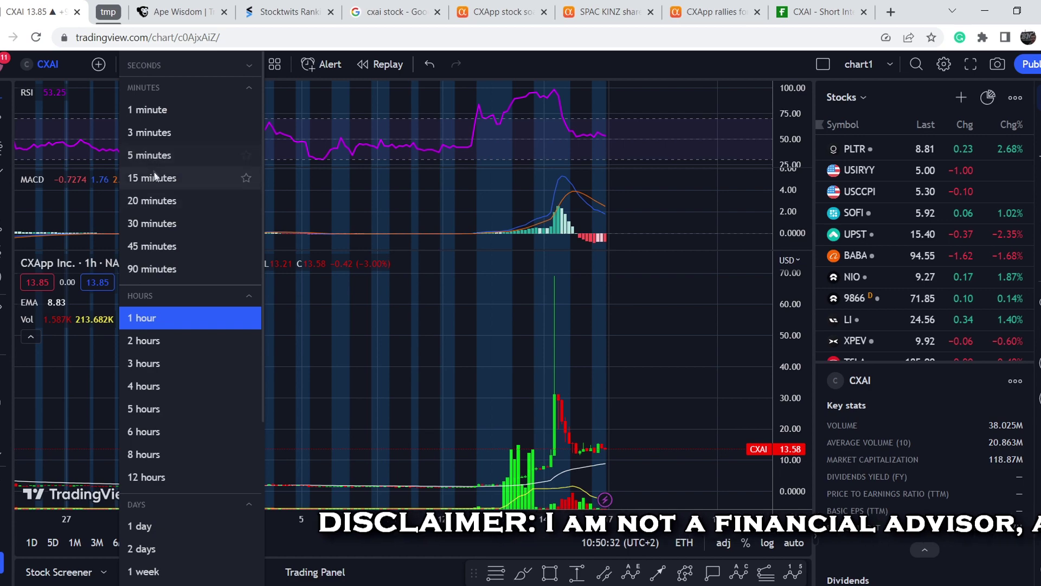
click(157, 155)
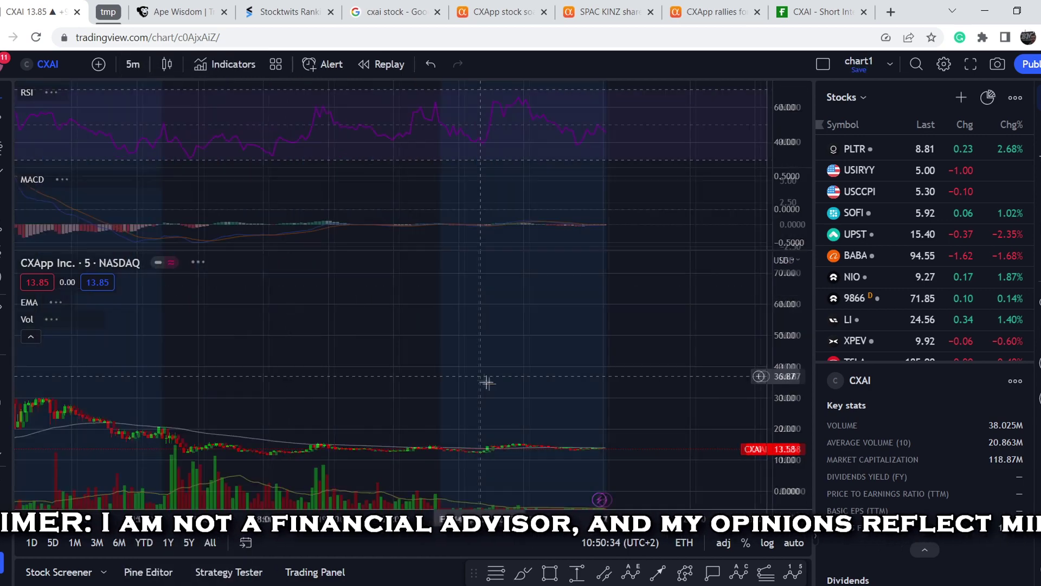
Measure CXAI's 13 April rise from the regular-session start near 2.52 up to that day's peak.
scroll(669, 433, down, 5)
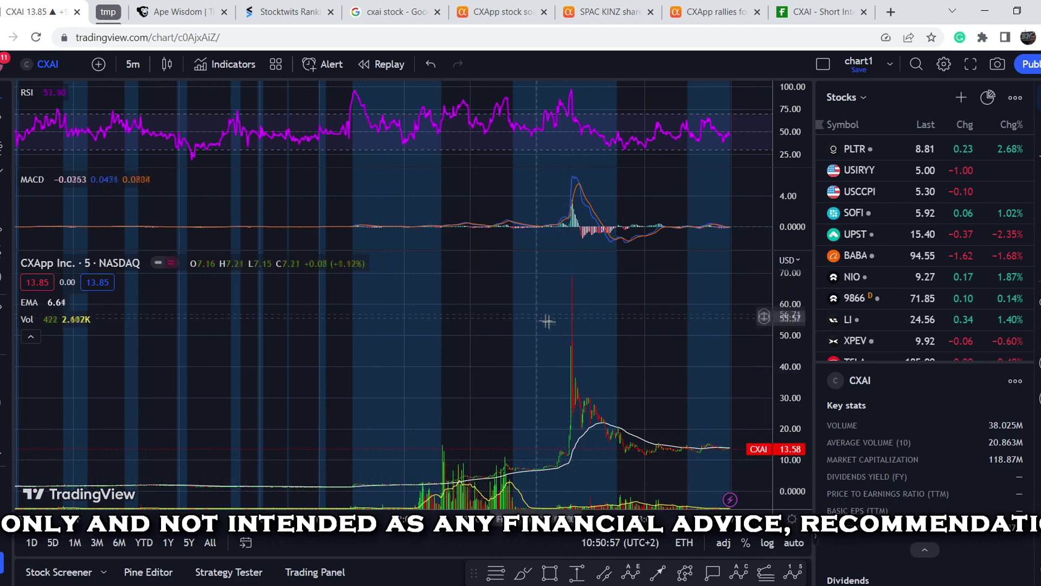
drag(449, 377, 671, 389)
scroll(692, 389, up, 5)
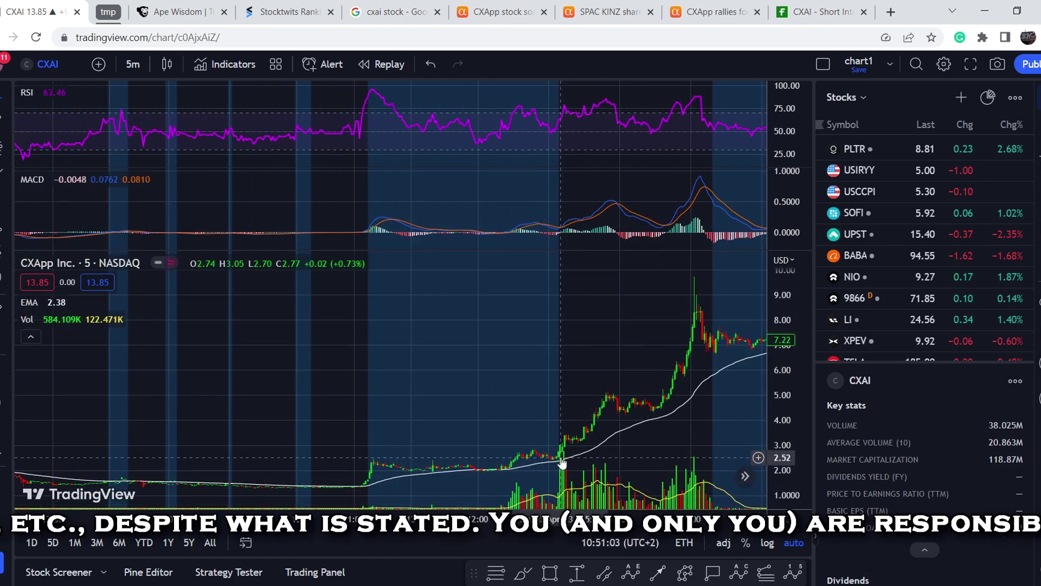
shift+click(561, 462)
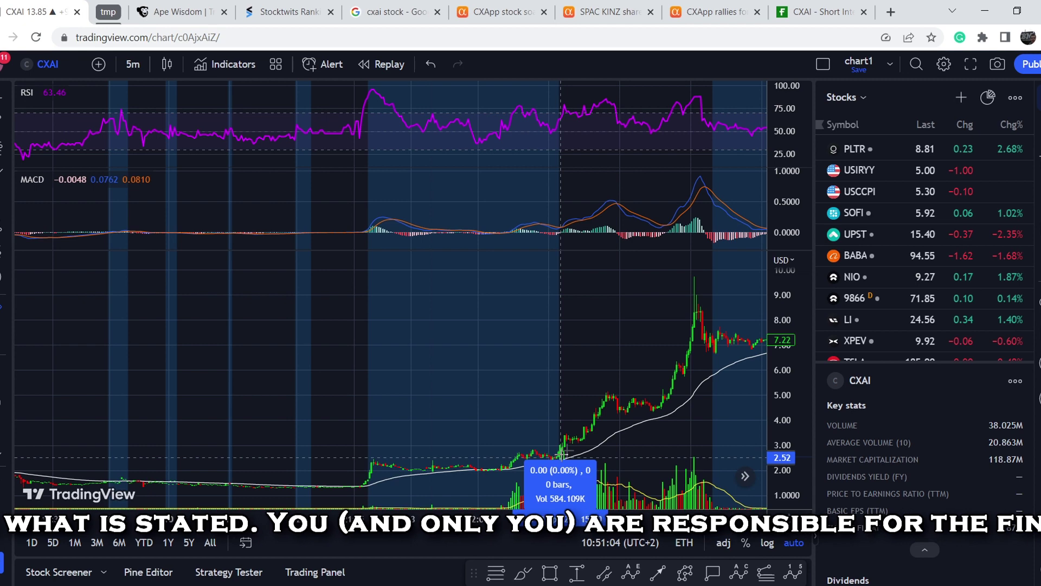
click(697, 277)
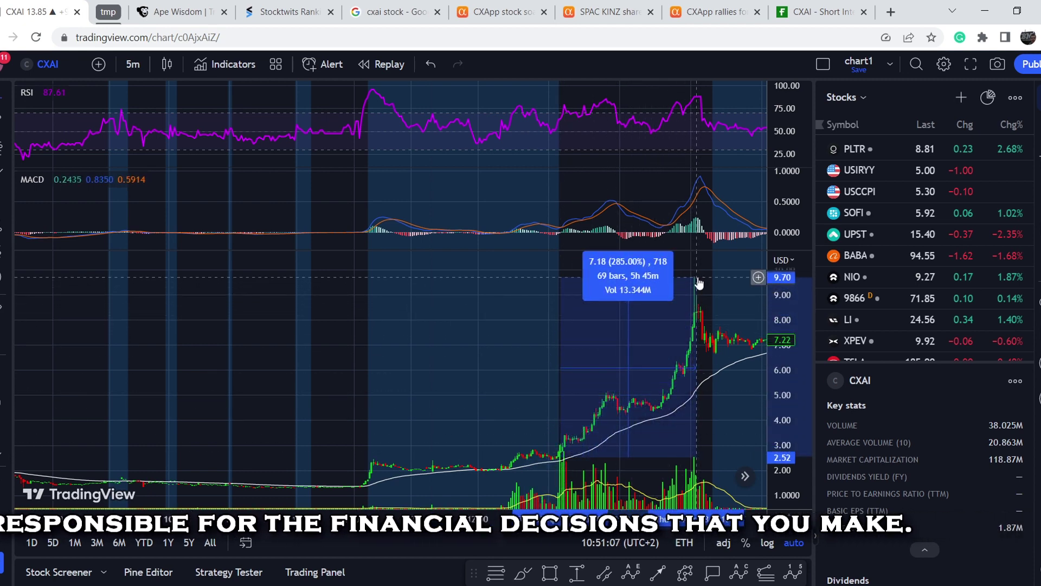
Draw a Fibonacci retracement on the CXAI chart from the 12 April low at about 1.29 up to the spike high at about 69.26.
click(698, 283)
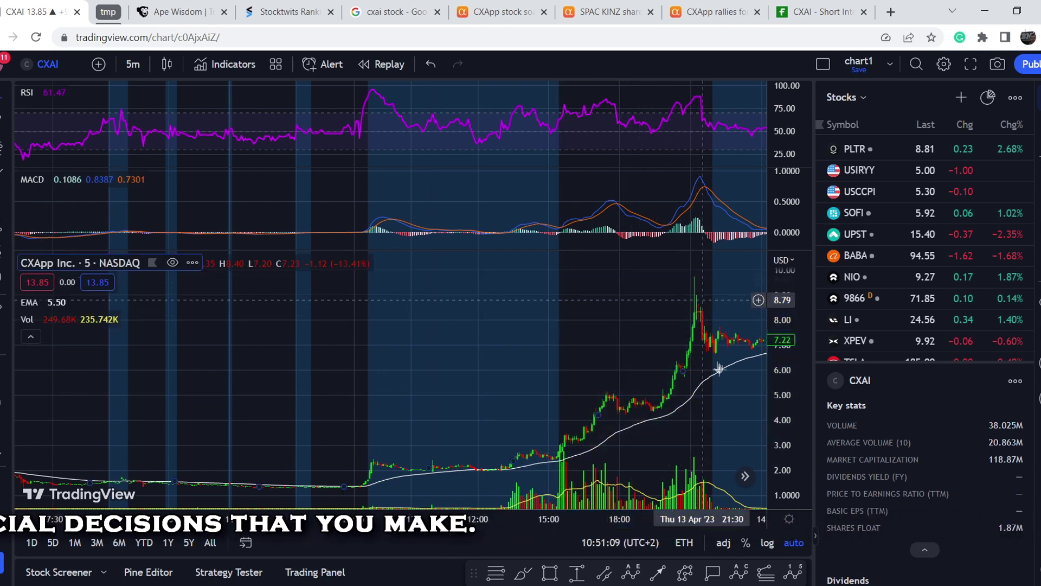
scroll(561, 495, down, 3)
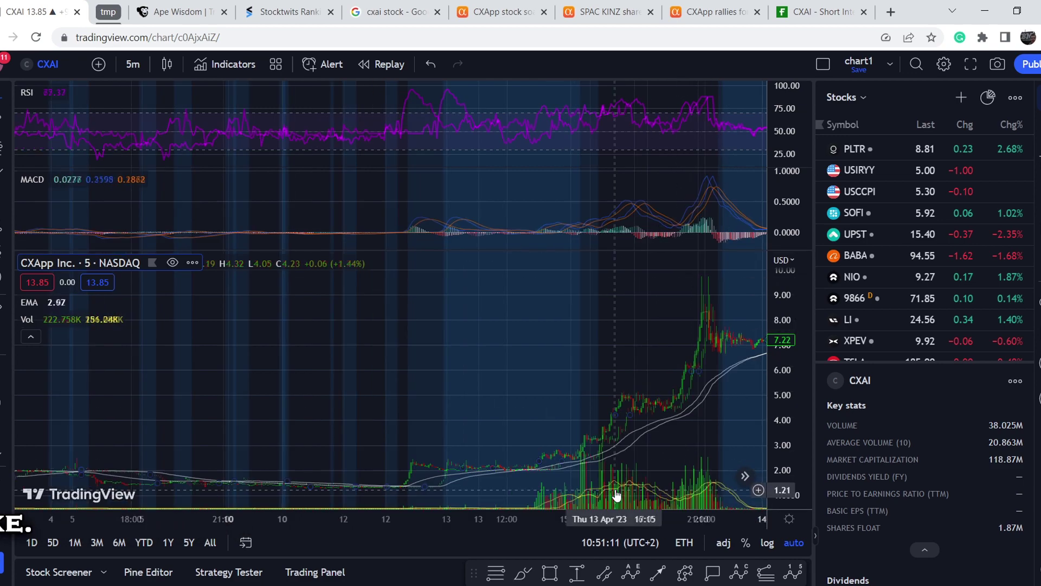
scroll(691, 444, right, 2)
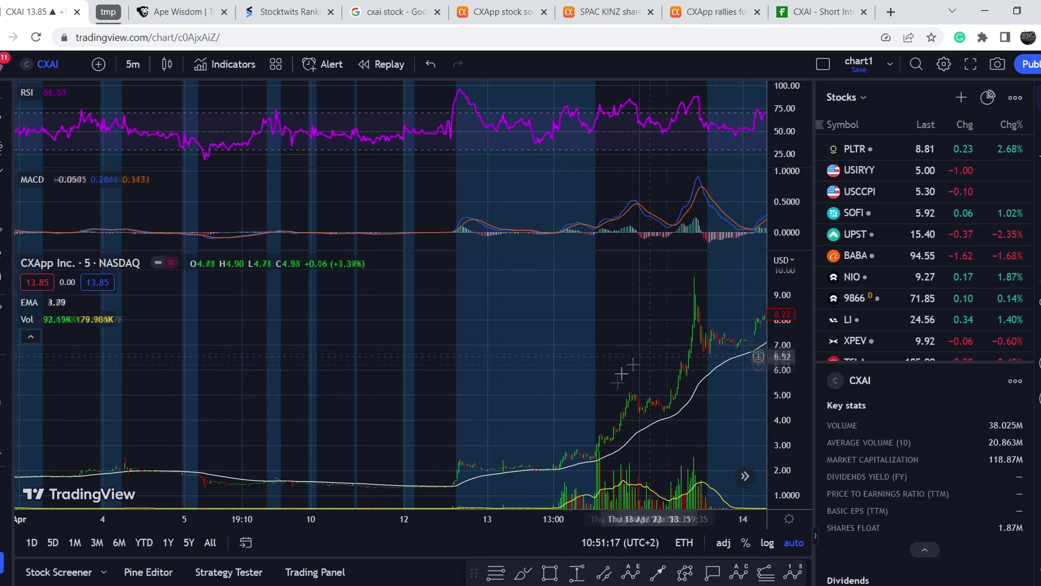
scroll(544, 410, down, 5)
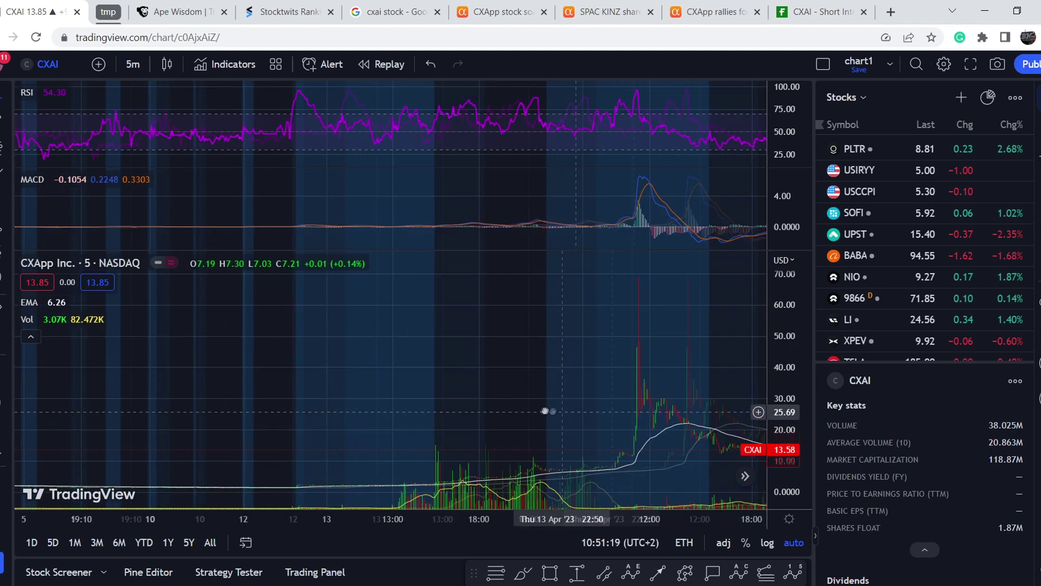
drag(591, 400, 463, 360)
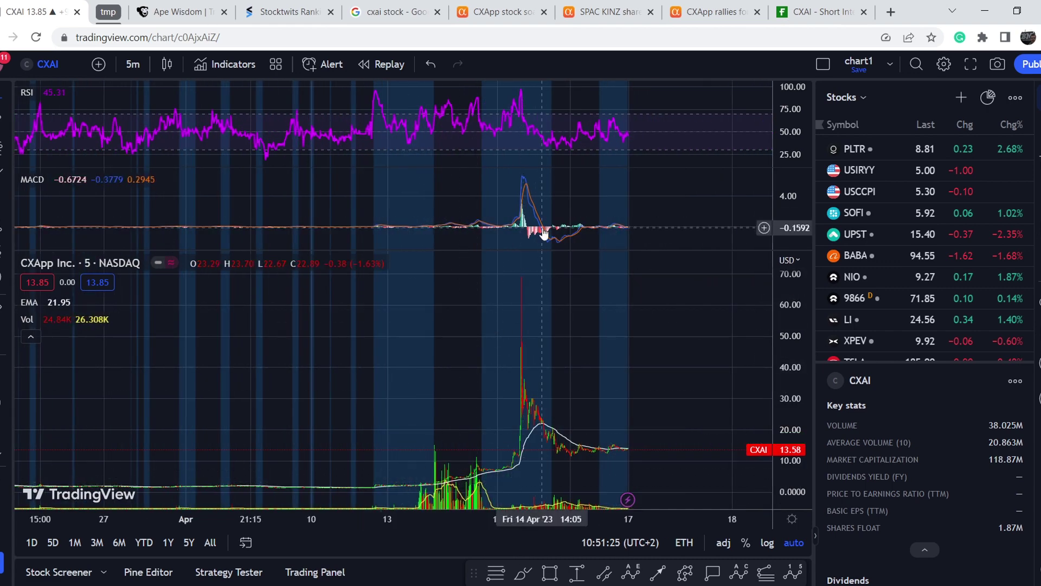
click(496, 571)
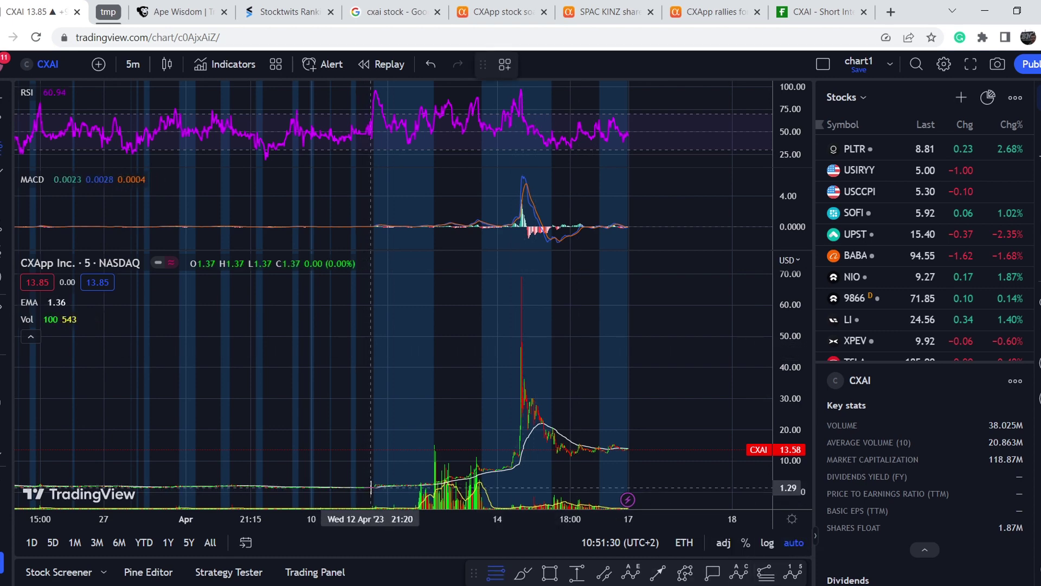
mouse_move(371, 486)
mouse_down()
mouse_move(591, 282)
mouse_move(648, 276)
mouse_up()
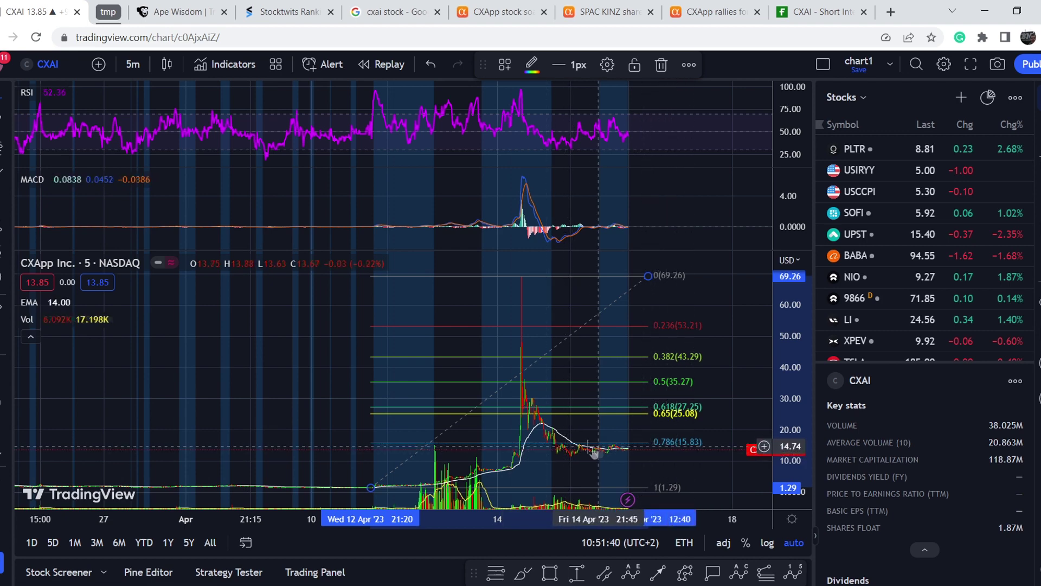
scroll(598, 451, up, 2)
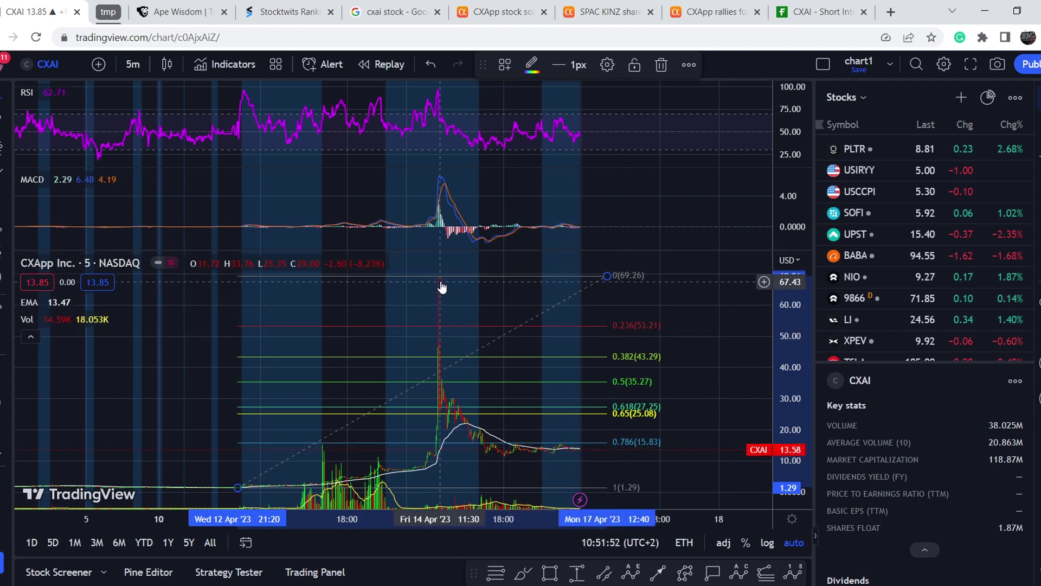
Review CXAI's short interest figures and short shares availability on Fintel, and compare them with the share float on TradingView.
click(819, 15)
scroll(421, 360, down, 10)
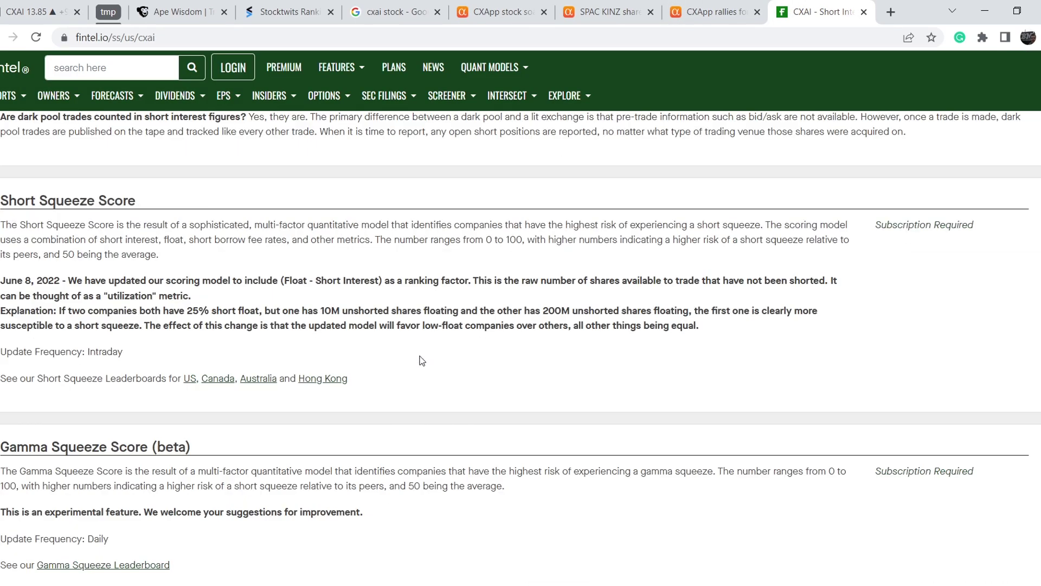
scroll(422, 360, up, 10)
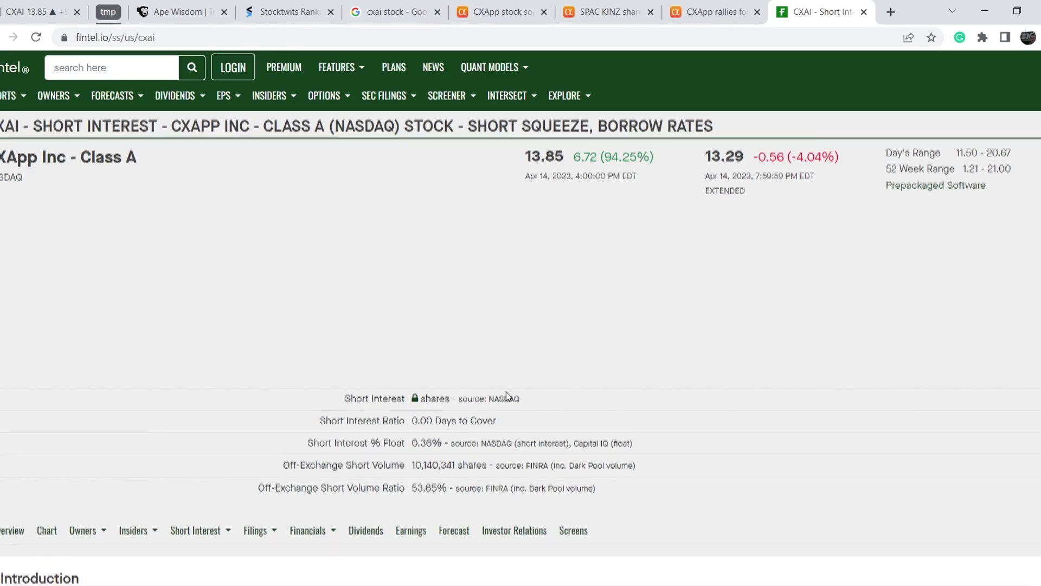
scroll(506, 391, down, 14)
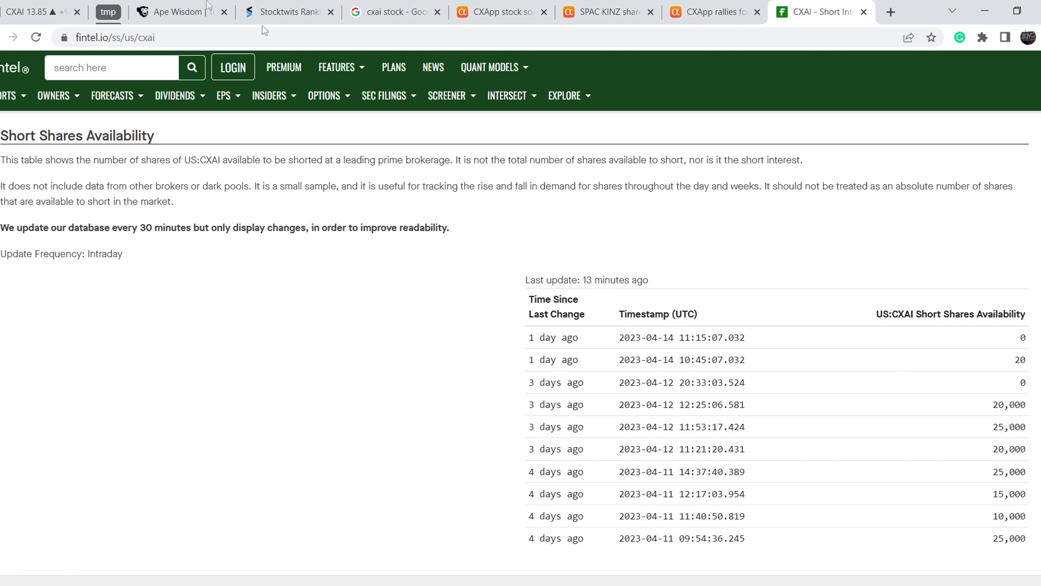
click(24, 12)
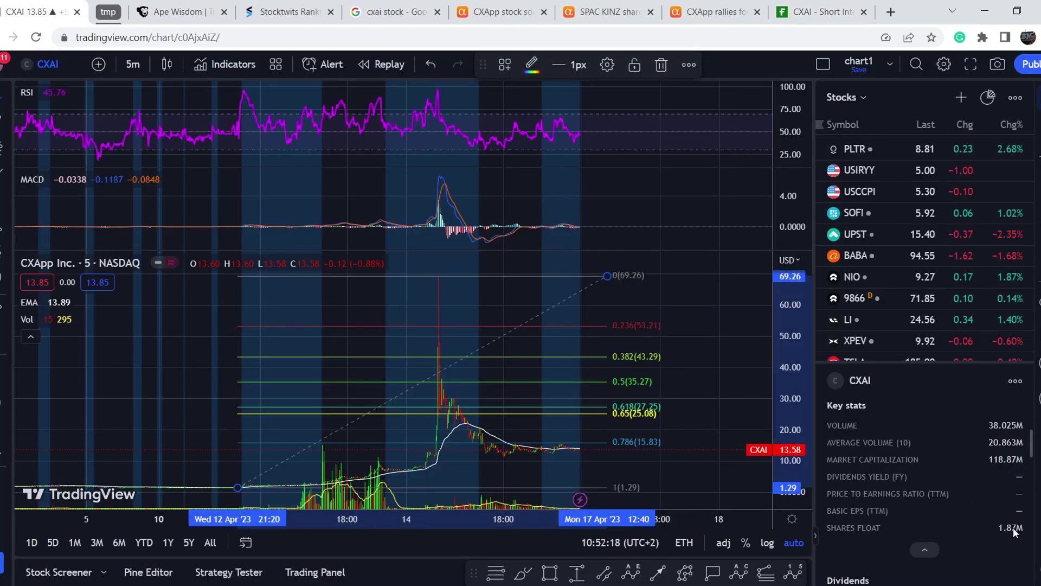
Return to Fintel and review CXAI's short borrow fee rates and the off-exchange FINRA short sale volume table.
click(818, 11)
scroll(1015, 461, down, 3)
scroll(1016, 461, down, 5)
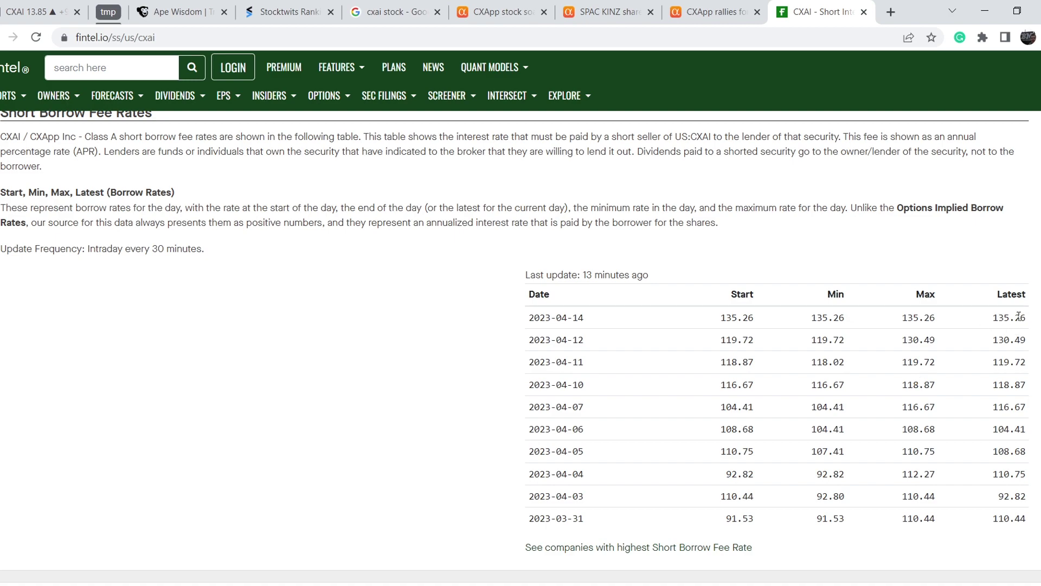
scroll(1000, 433, down, 10)
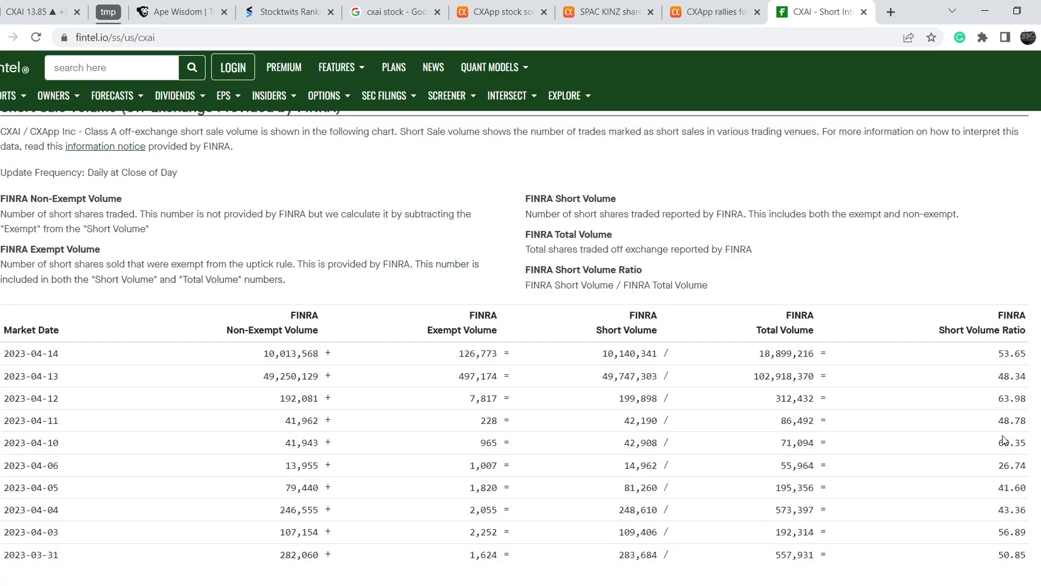
scroll(1003, 440, down, 1)
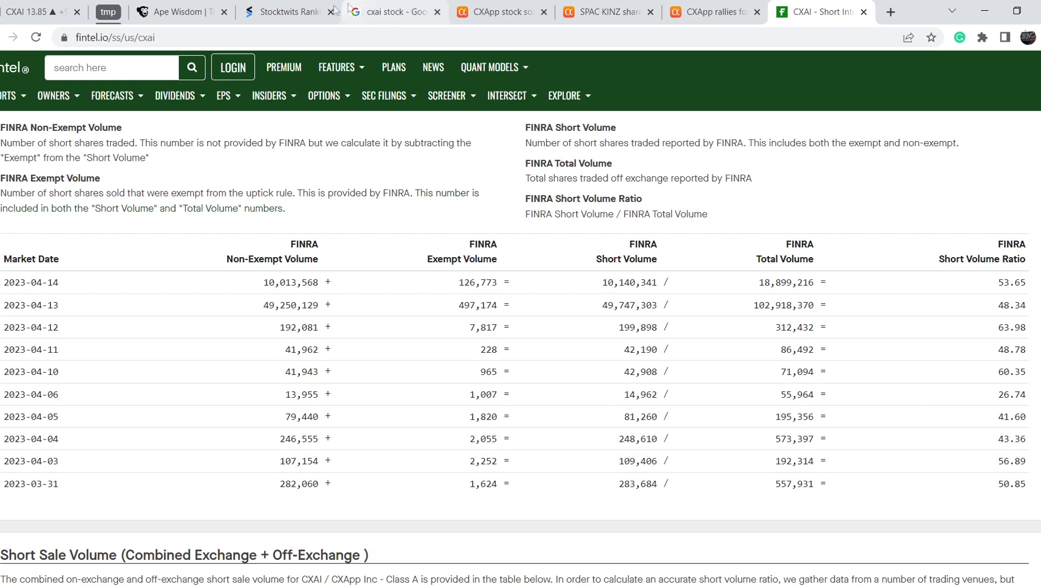
Look for CXAI in the Stocktwits Watchers, Most Active and Trending rankings.
click(276, 13)
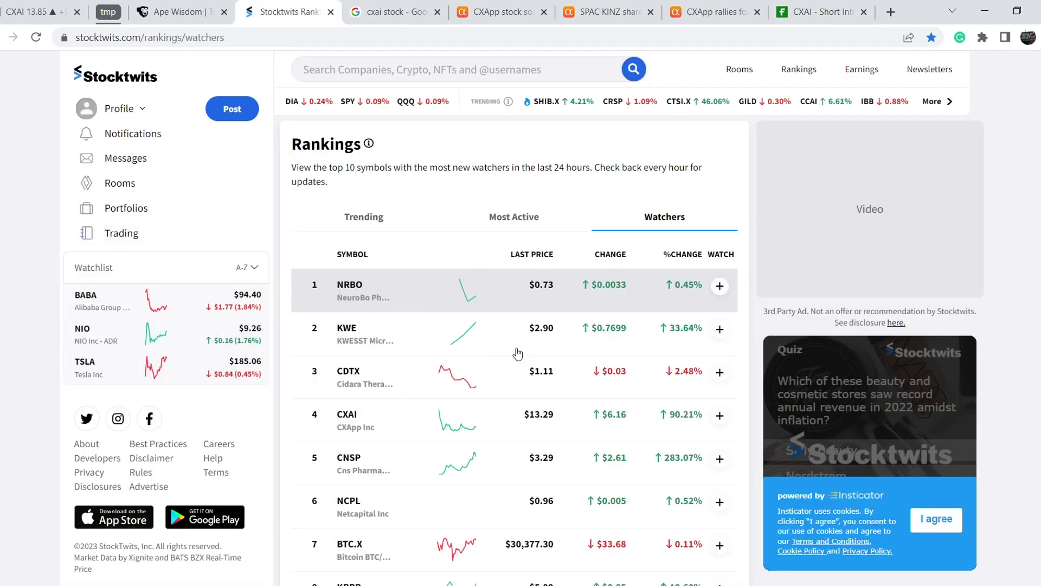
mouse_move(349, 426)
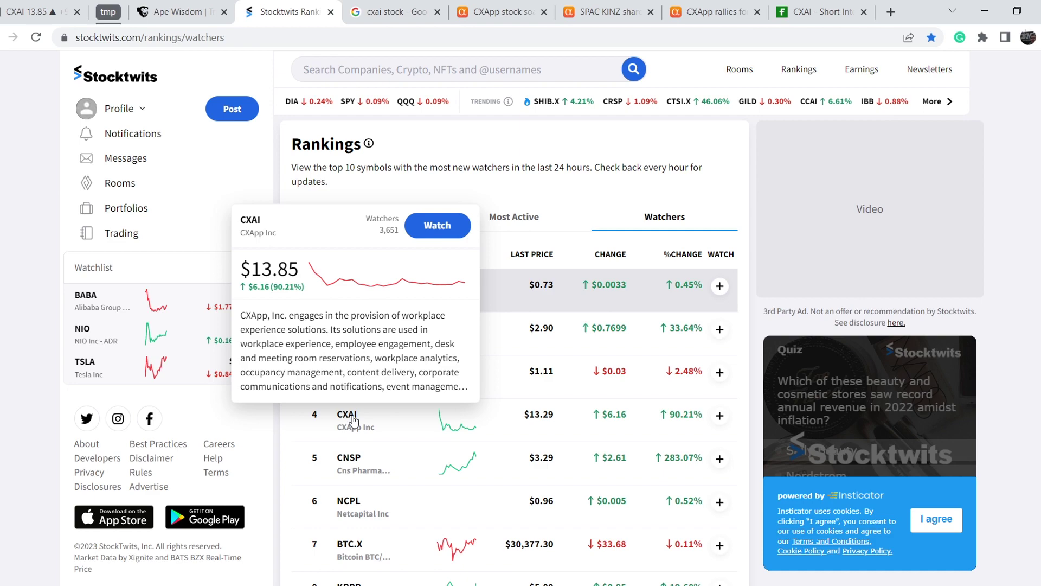
click(530, 215)
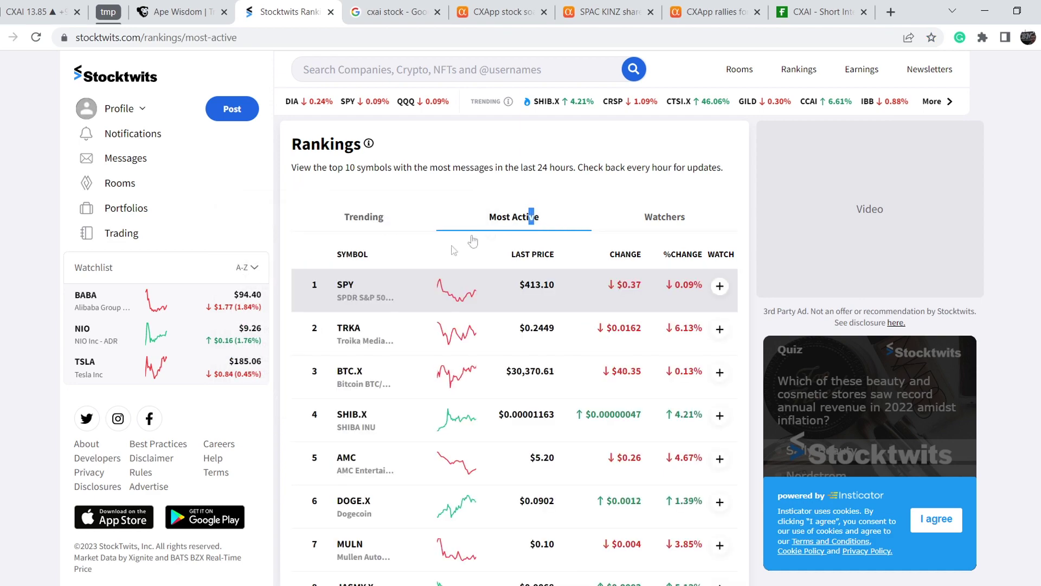
scroll(423, 317, down, 3)
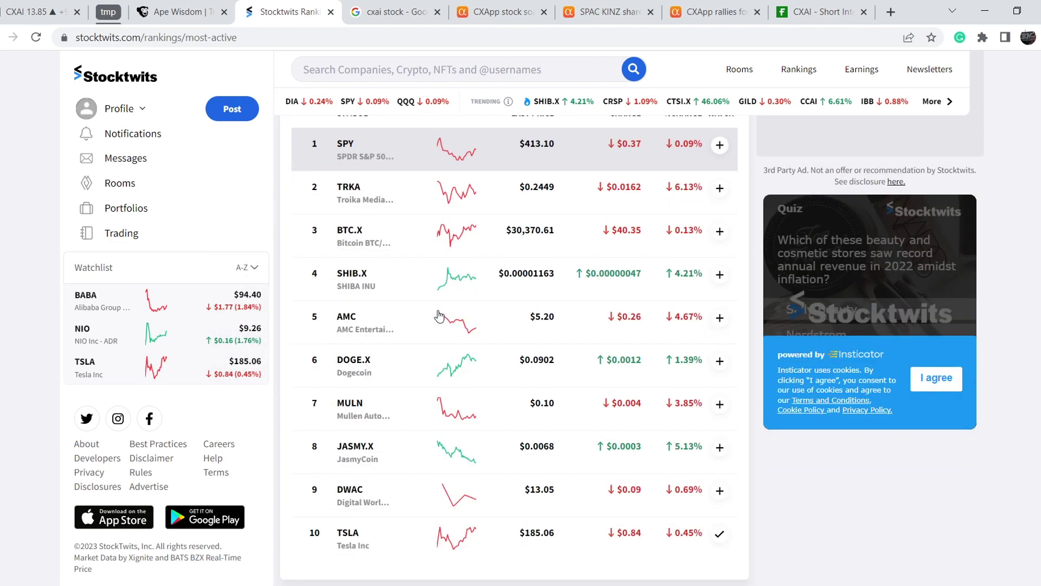
scroll(384, 224, up, 3)
click(358, 217)
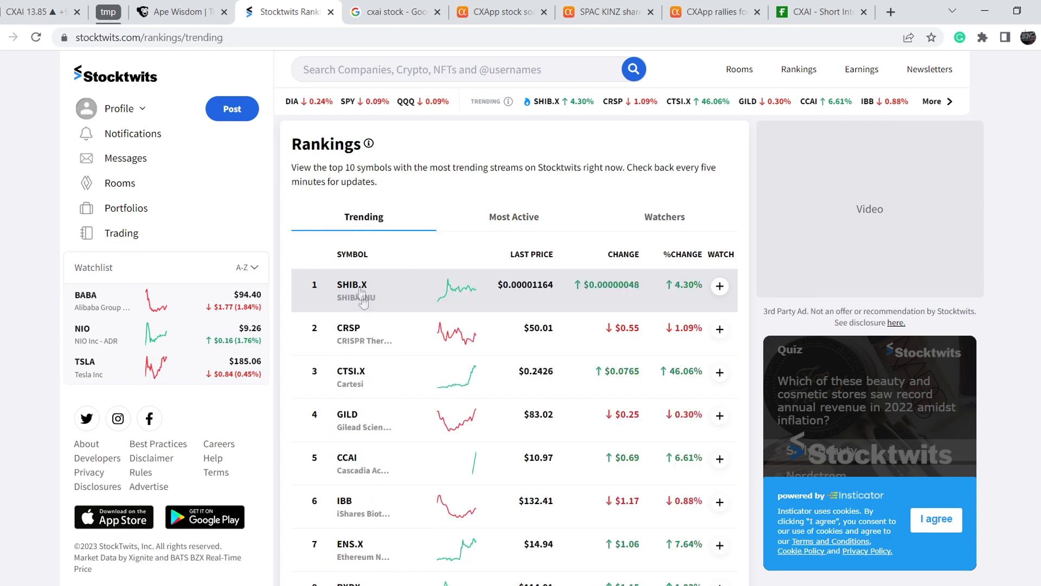
scroll(358, 293, down, 3)
mouse_move(386, 339)
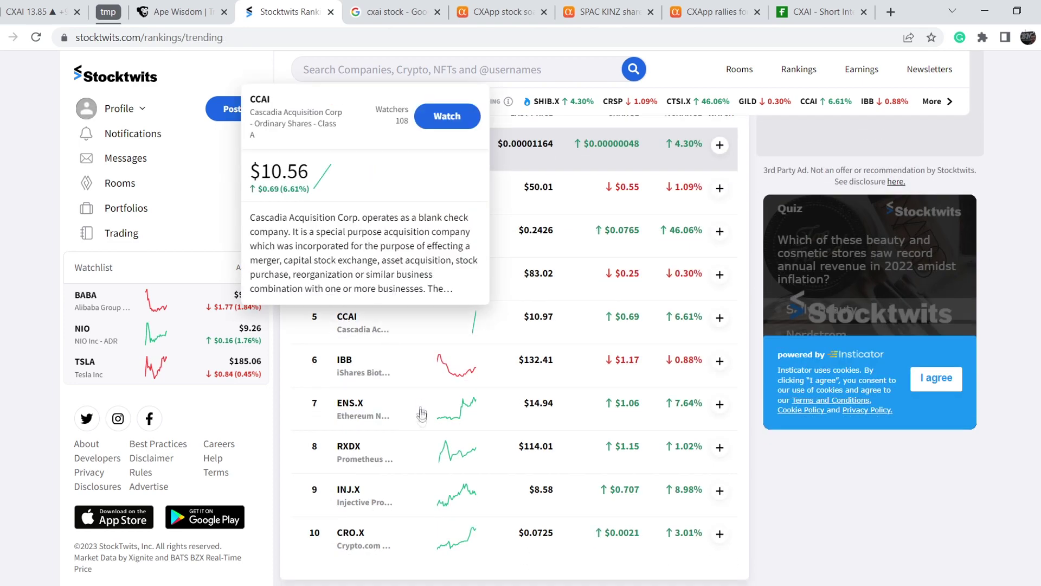
scroll(422, 428, up, 3)
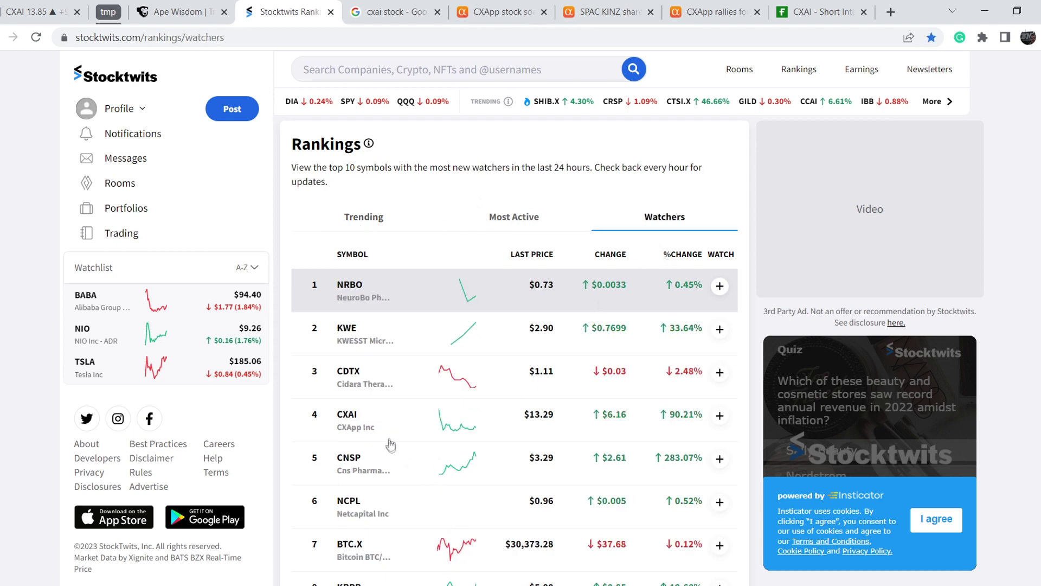
mouse_move(344, 425)
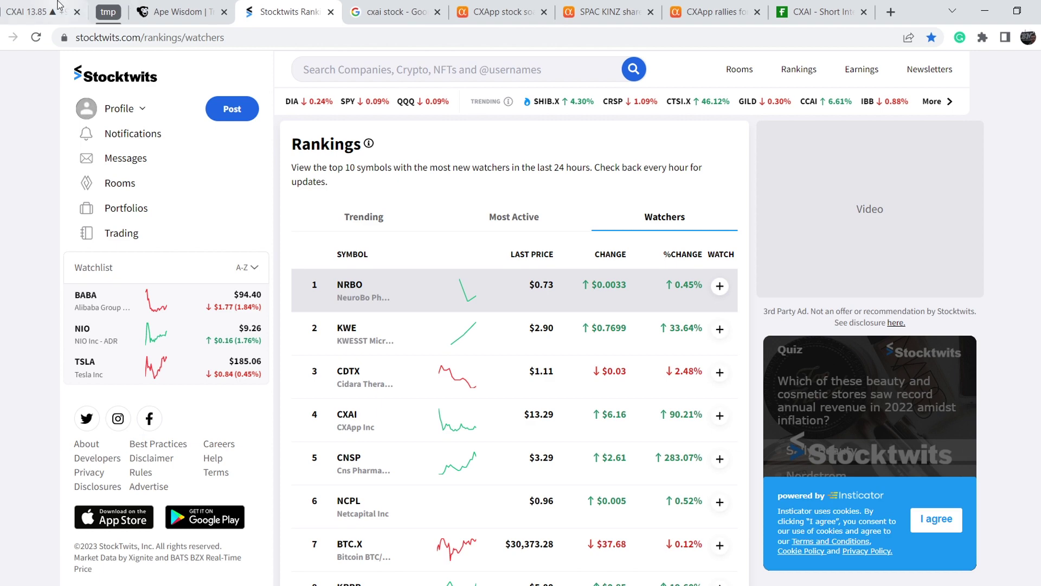
On the TradingView chart, measure the price range from about 13.83 down to the Fibonacci base, and re-aim its end up to about 69.48.
click(31, 19)
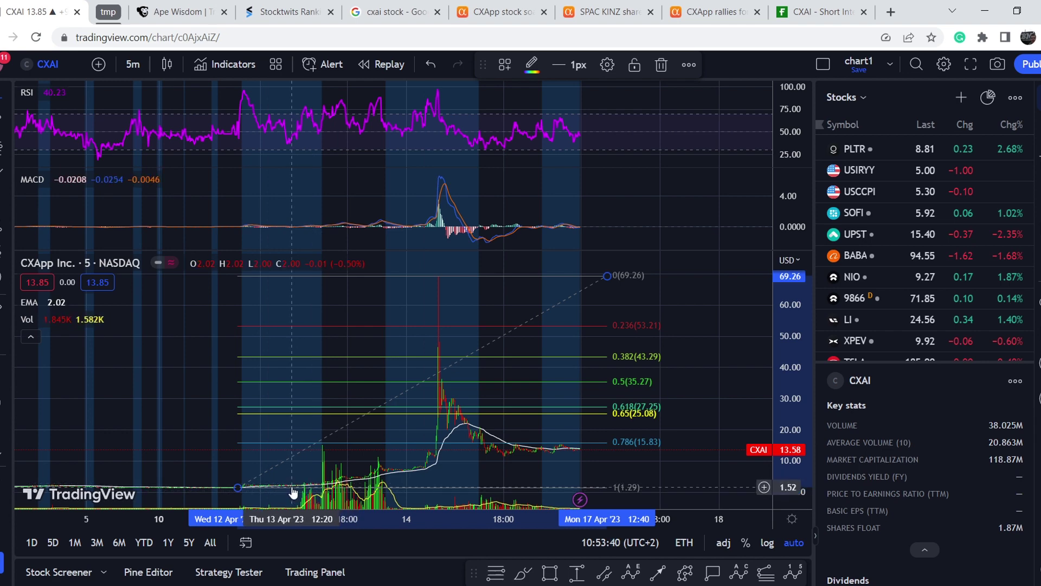
click(582, 447)
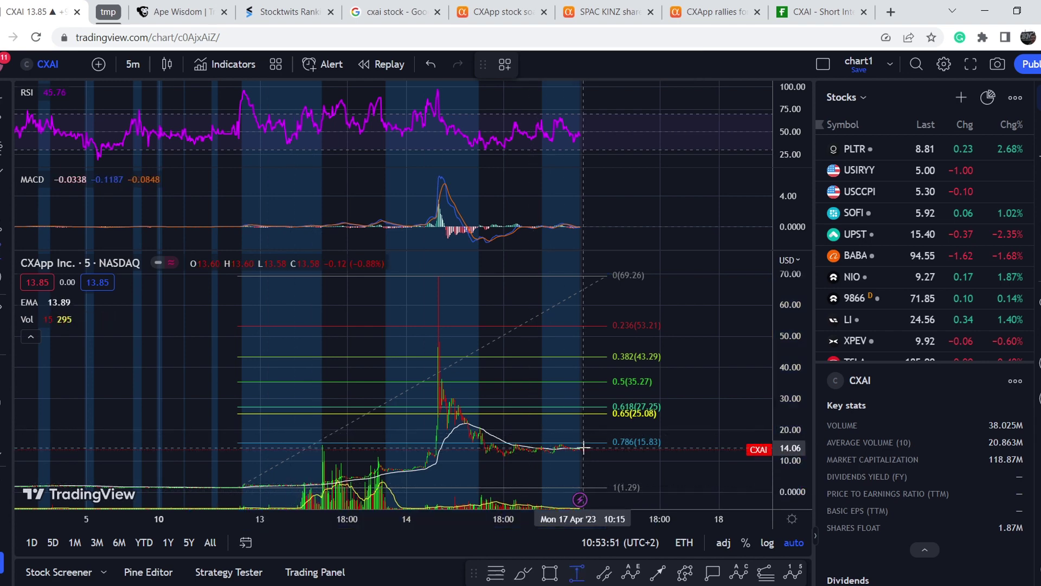
click(584, 447)
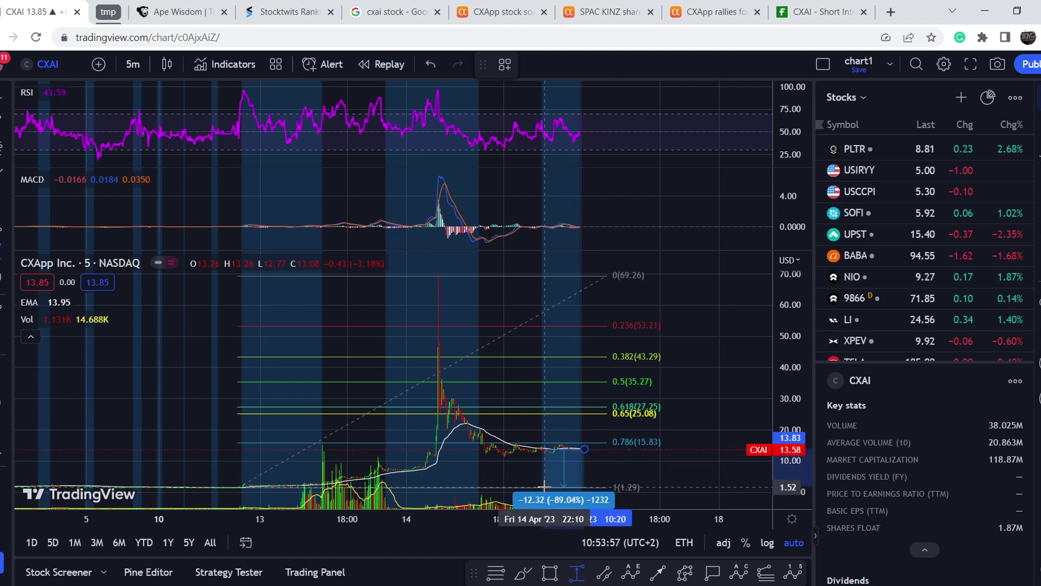
click(544, 489)
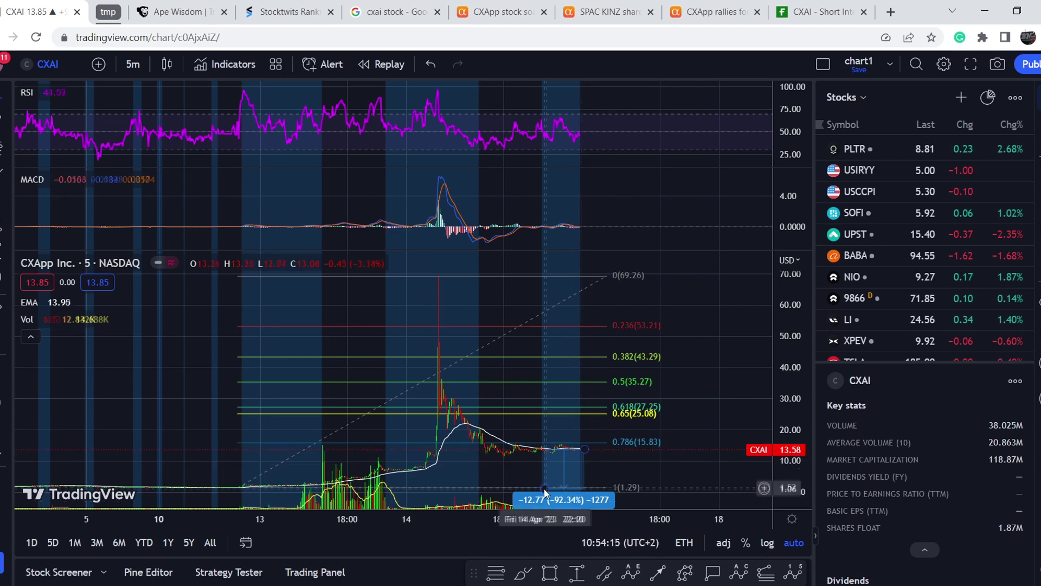
mouse_move(545, 491)
mouse_down()
mouse_move(559, 434)
mouse_move(615, 350)
mouse_move(645, 275)
mouse_up()
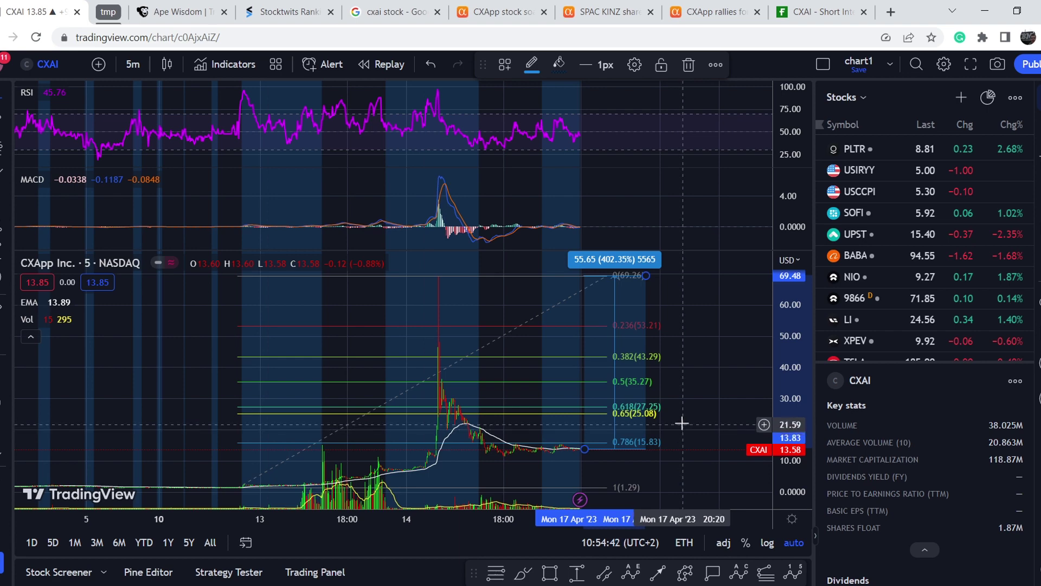
click(710, 348)
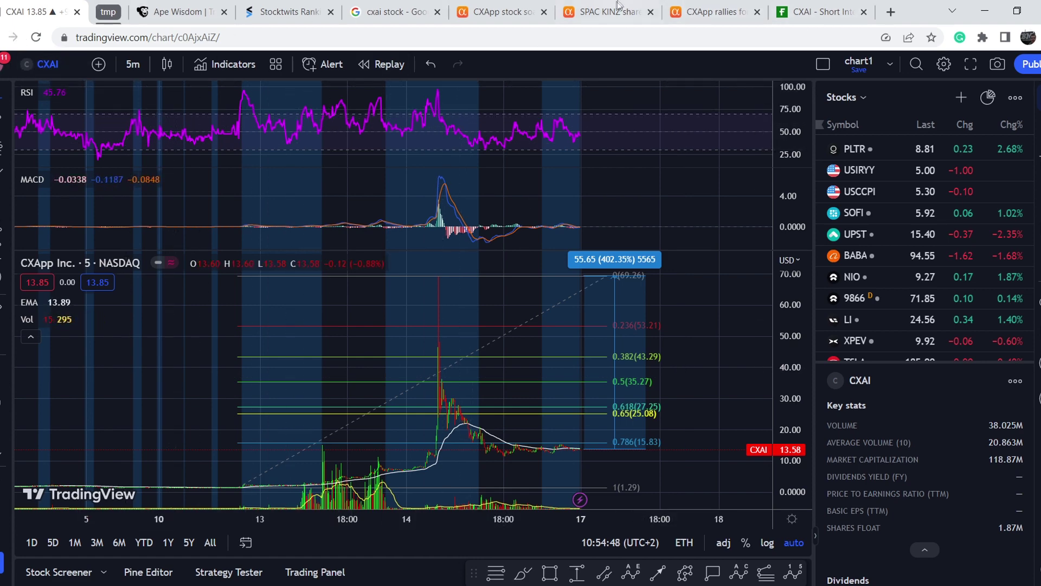
Change the chart symbol to INPX, Inpixon on NASDAQ.
click(58, 64)
text(INP)
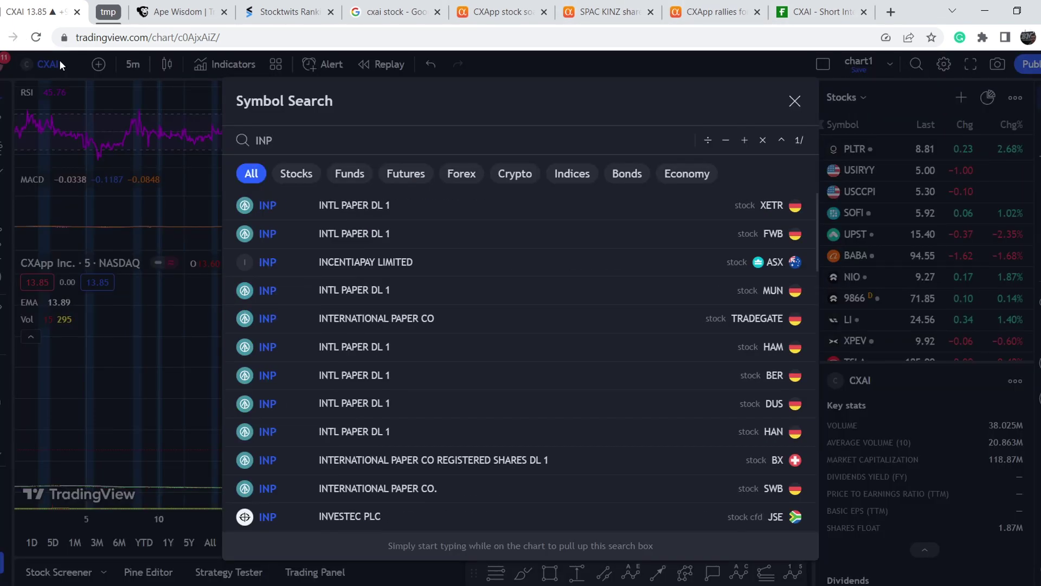
text(X)
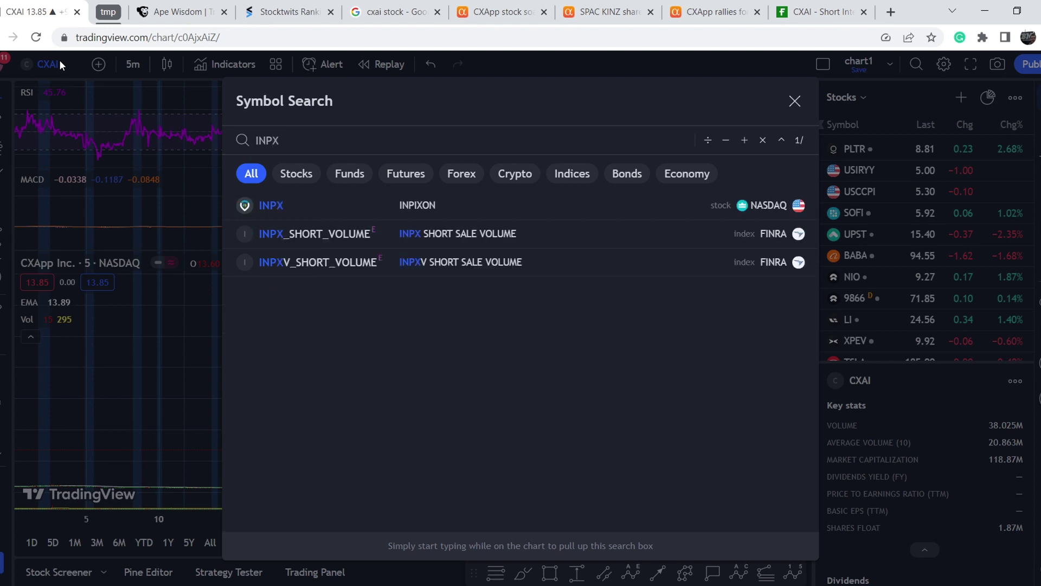
click(423, 206)
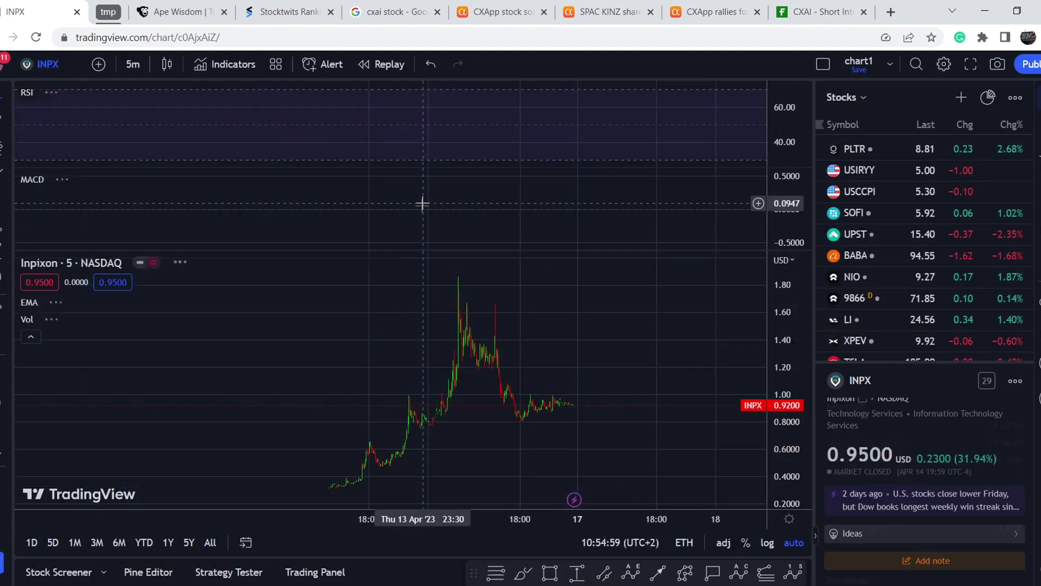
Draw an Elliott impulse wave over INPX's surge from about 0.30 through 0.66, 0.44, 0.98 and 0.74 up to 1.88.
scroll(516, 406, down, 6)
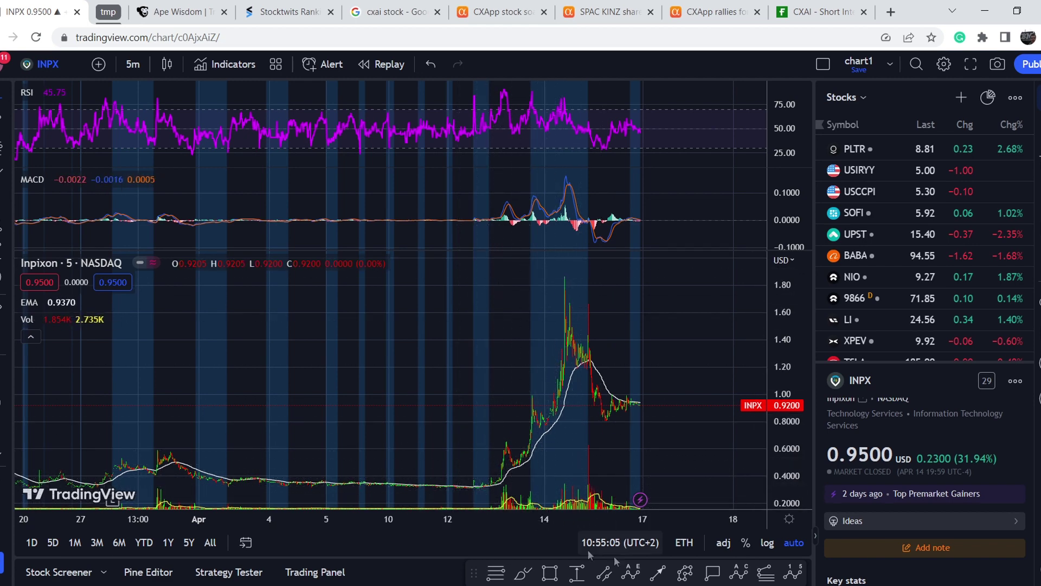
click(484, 488)
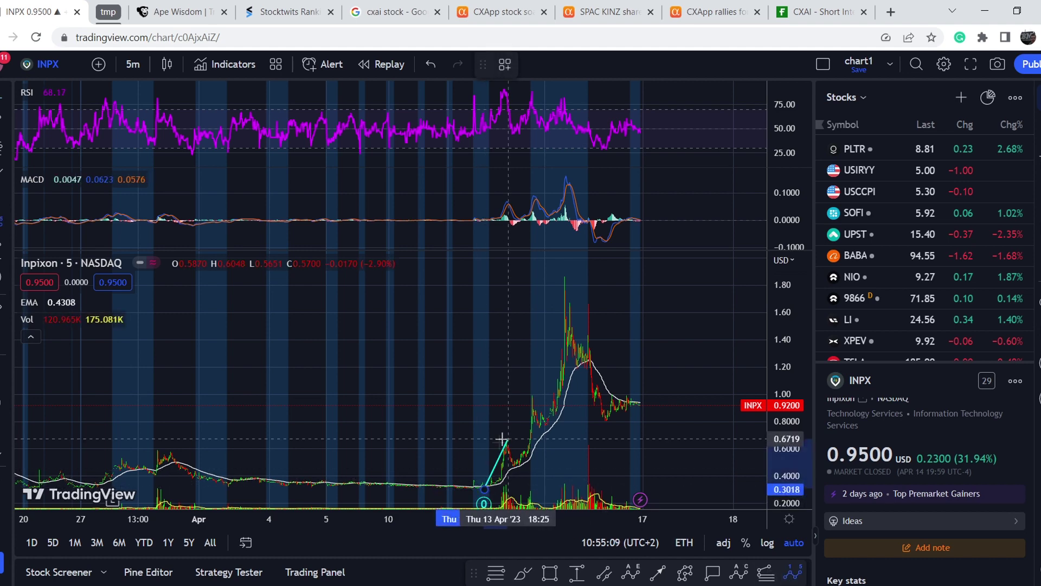
click(506, 440)
click(517, 469)
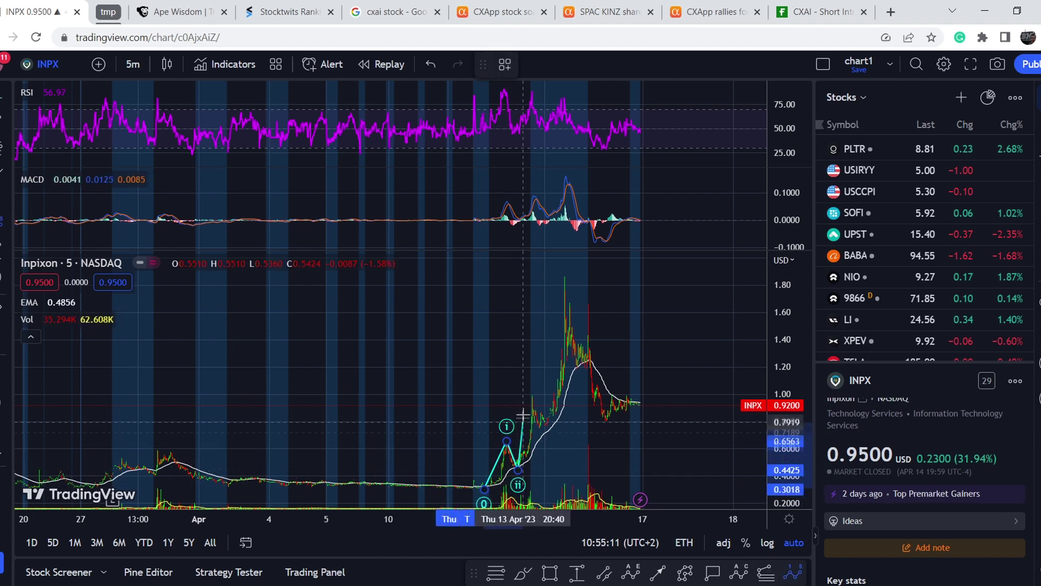
click(531, 396)
click(549, 428)
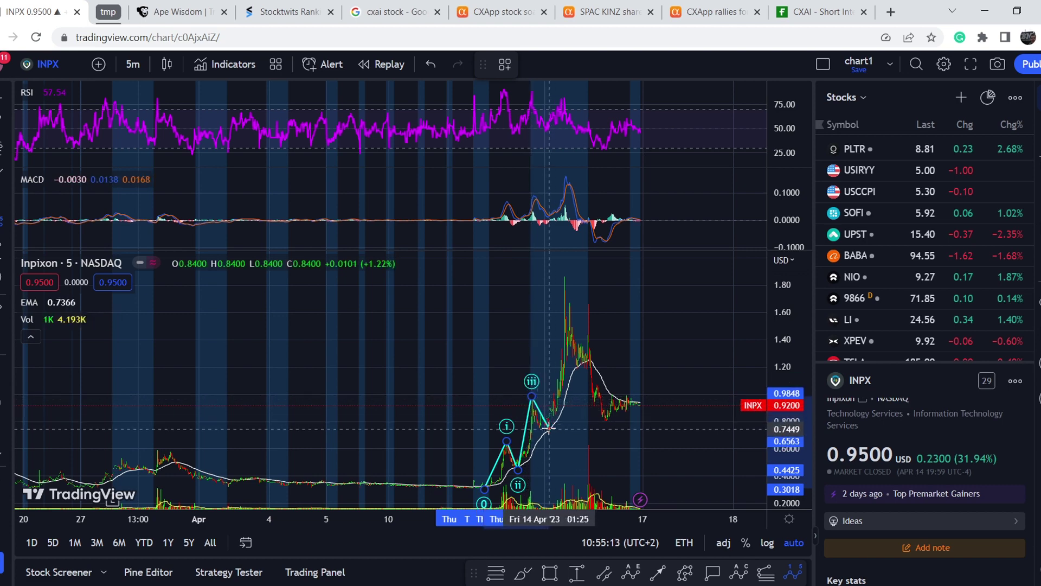
click(566, 274)
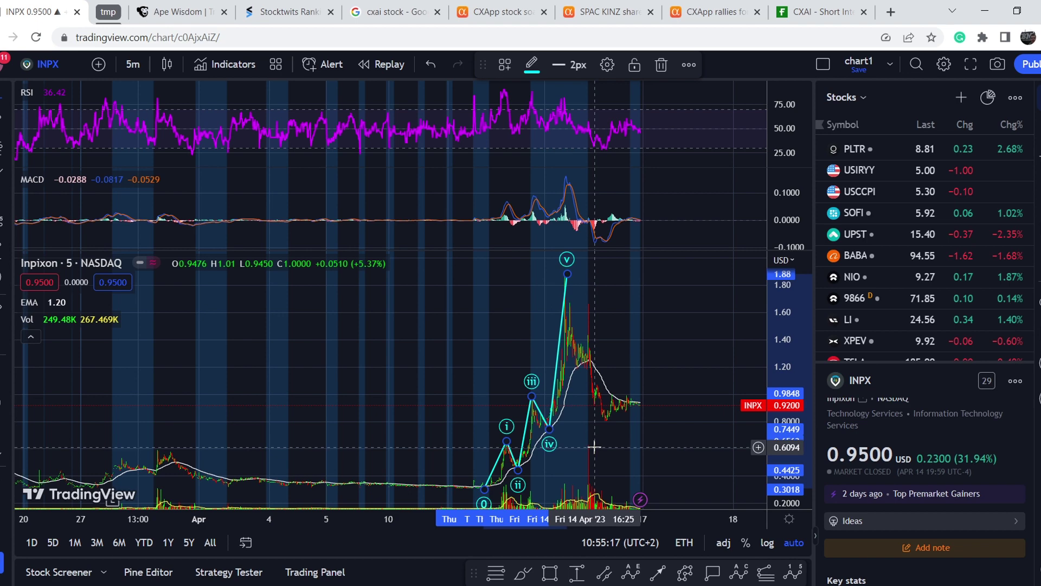
Add a Fibonacci retracement from the base of the surge at about 0.30 up to the peak at about 1.87.
click(496, 573)
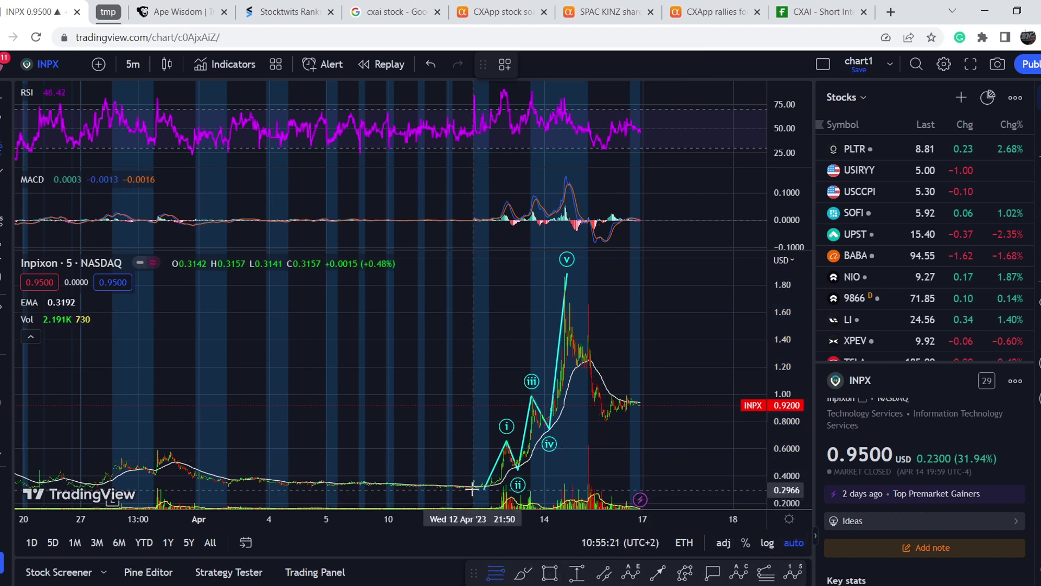
click(472, 488)
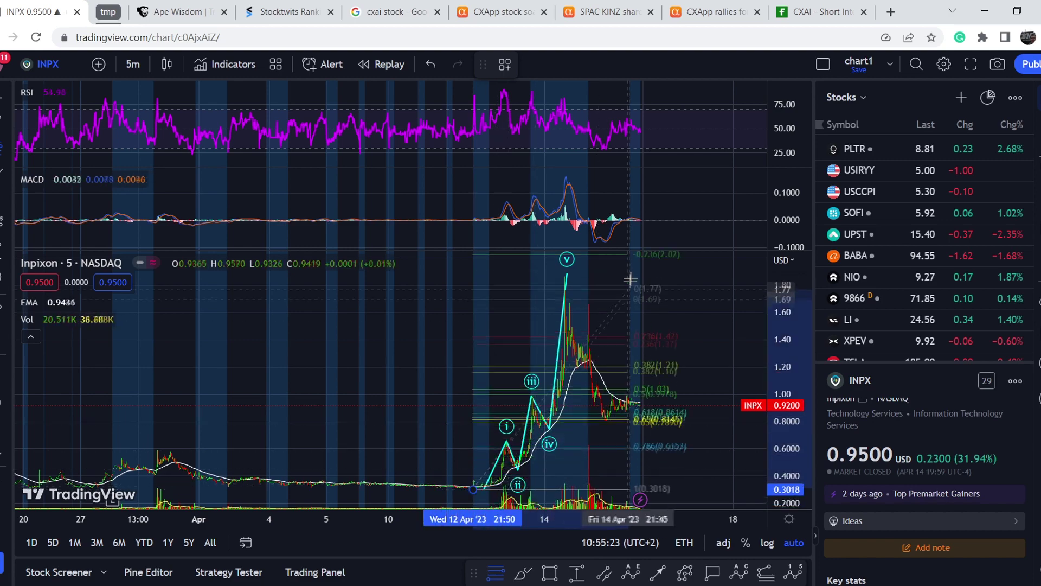
click(674, 275)
scroll(641, 432, up, 3)
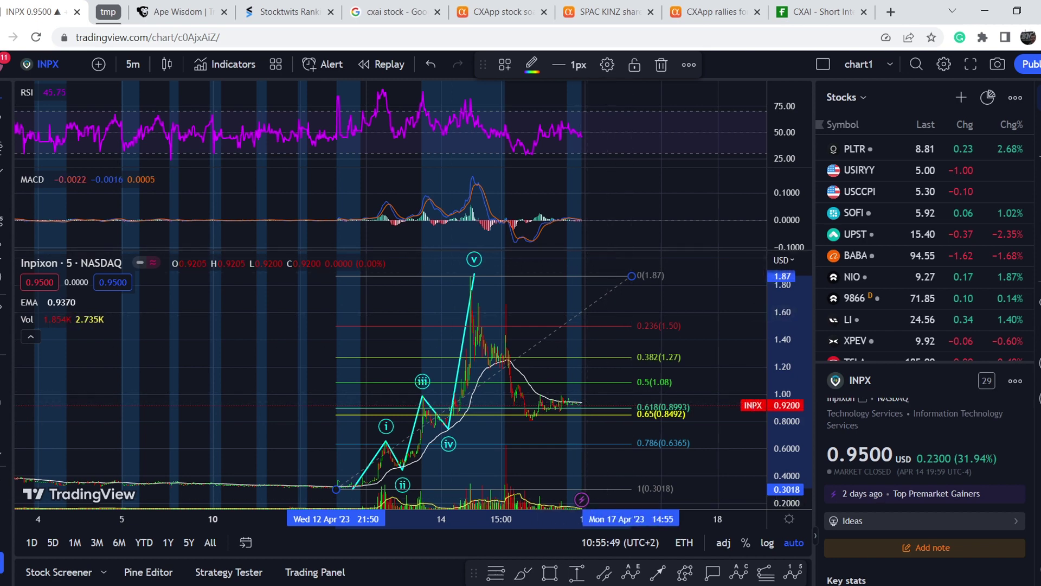
Draw an Elliott ABC correction from the peak at about 1.85 through 1.14 and 1.64 down to about 0.80.
click(469, 352)
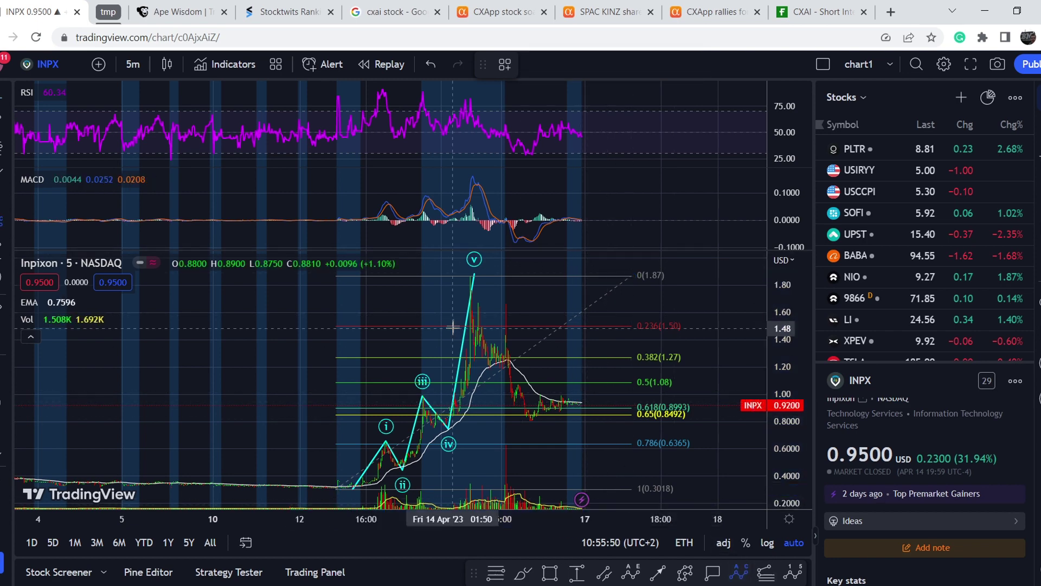
click(466, 278)
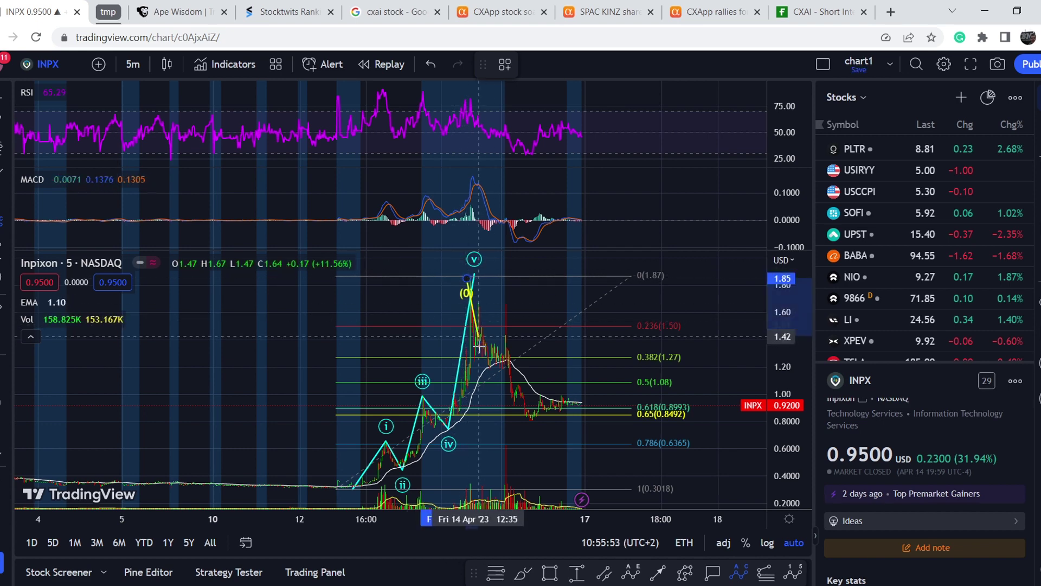
click(488, 374)
click(506, 307)
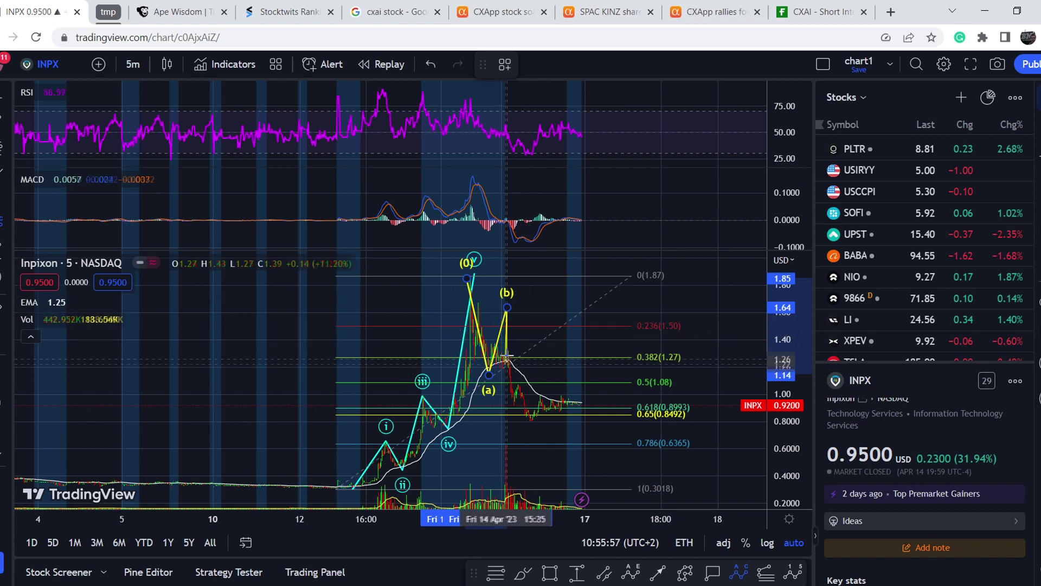
click(530, 421)
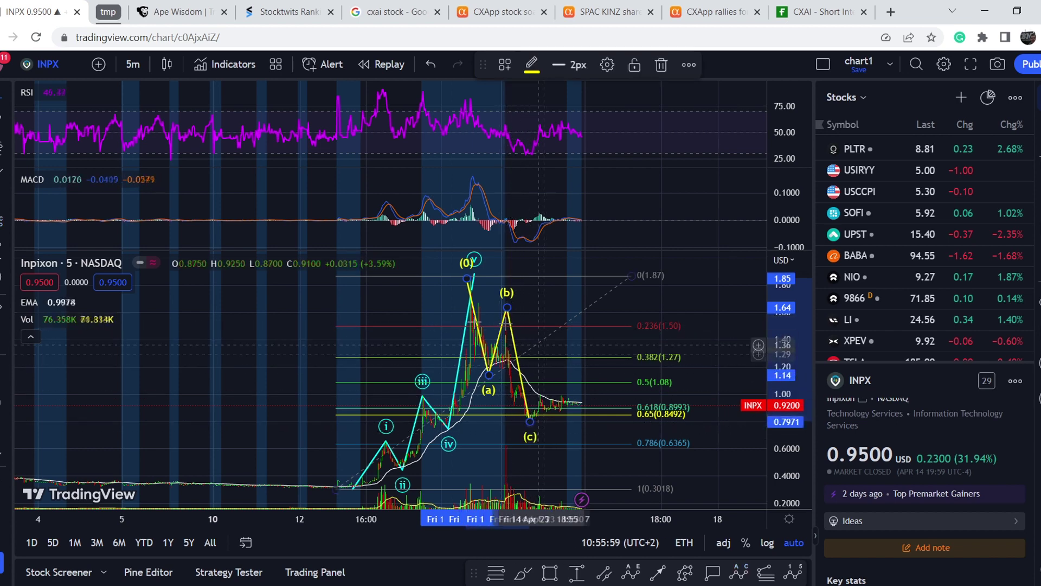
Project a trend-based Fibonacci extension through about 1.86, 1.18 and 1.63 to check wave (c), and delete it.
click(765, 572)
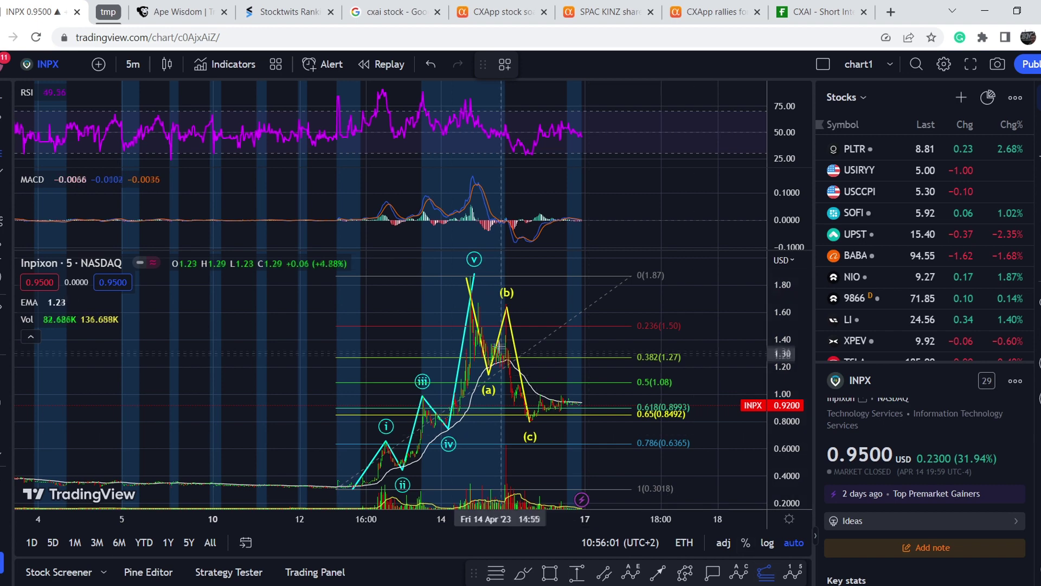
click(463, 277)
click(484, 370)
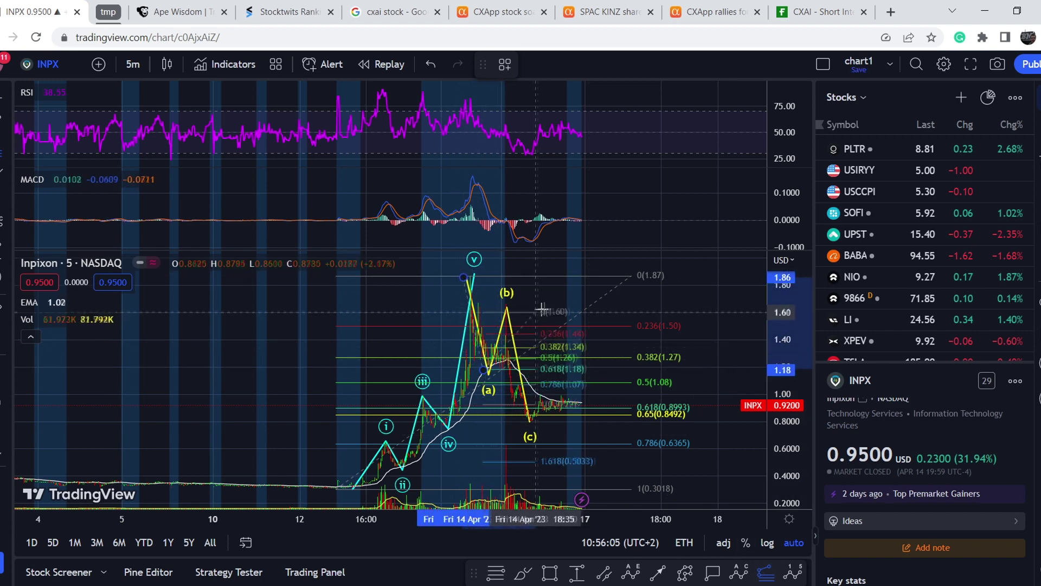
click(566, 308)
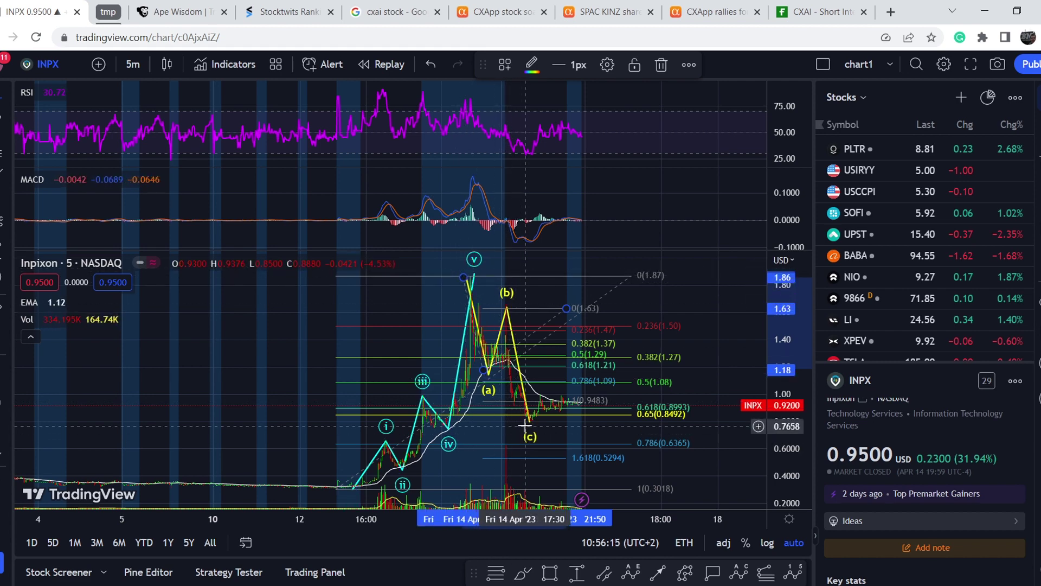
key(Delete)
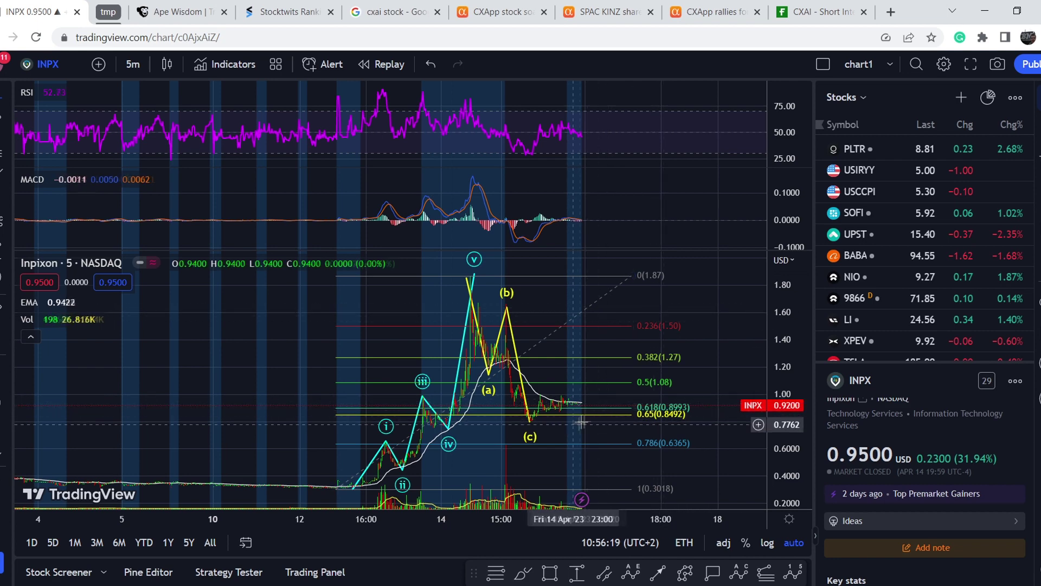
Measure the price ranges from about 0.92 up to the 1.87 peak and from about 0.93 down to about 0.78.
shift+click(595, 403)
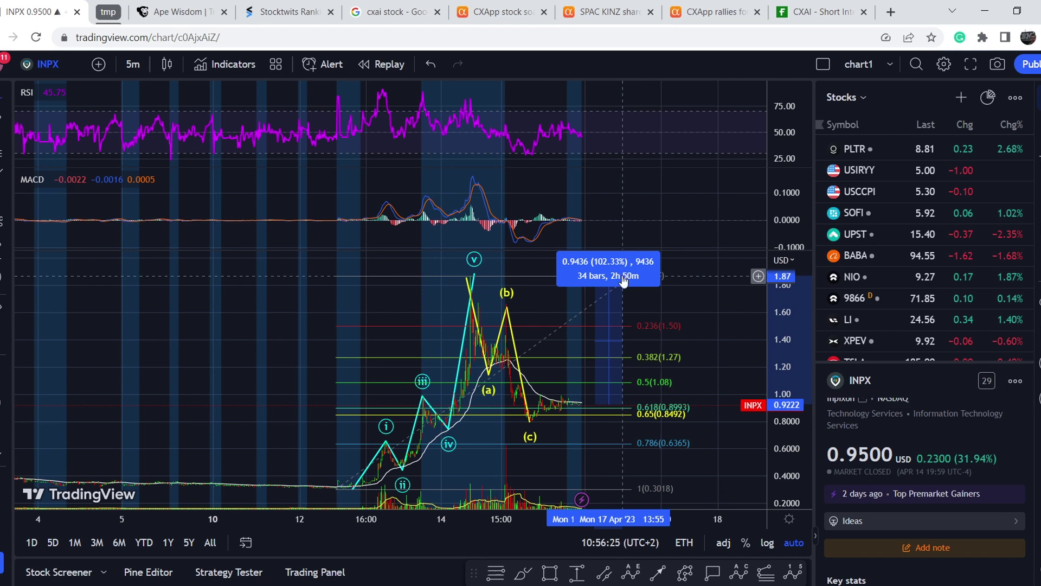
click(667, 320)
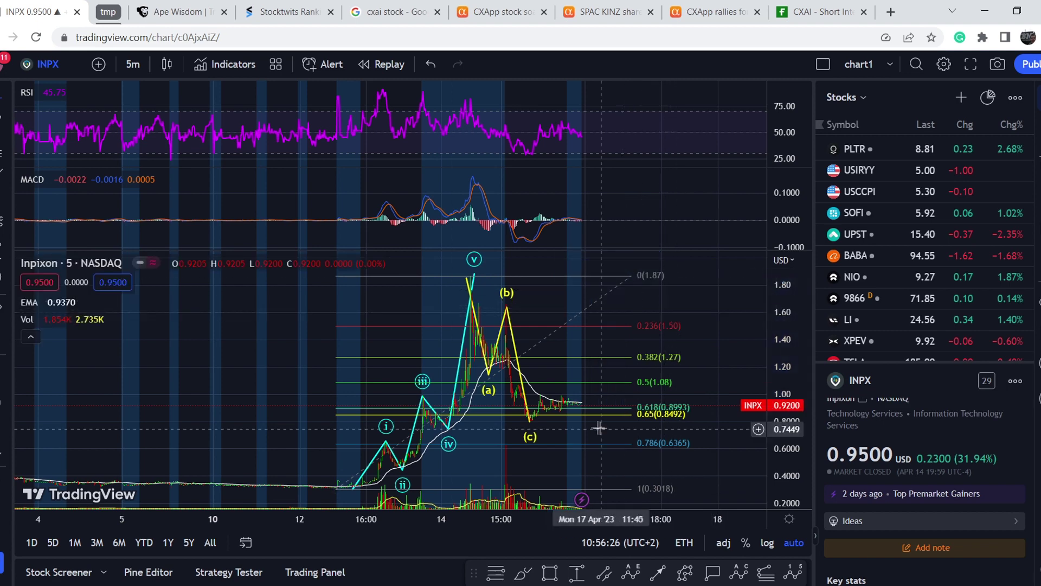
shift+click(590, 404)
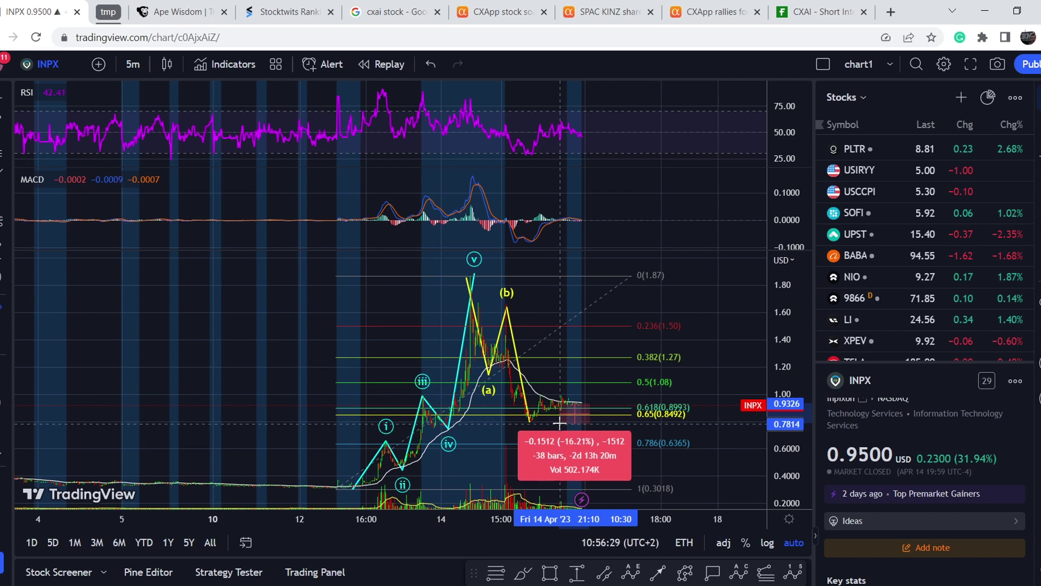
click(559, 423)
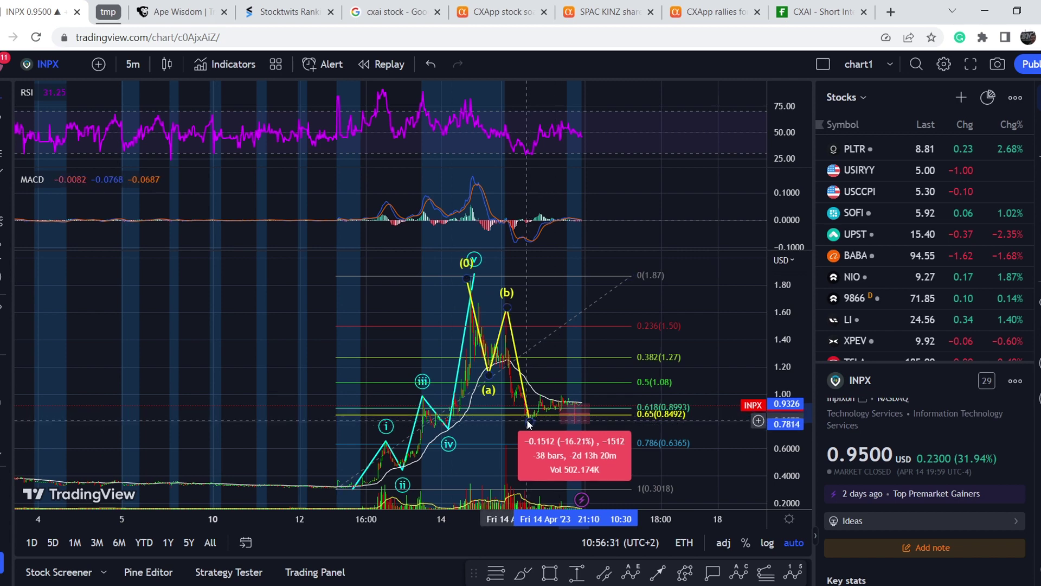
click(647, 366)
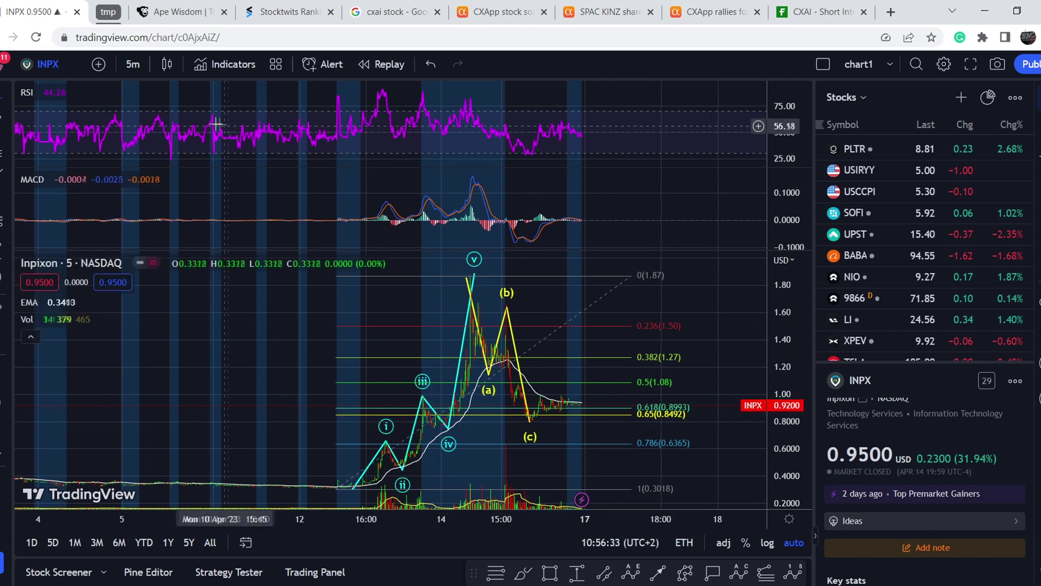
Change the chart symbol back to CXAI, CXApp on NASDAQ.
click(46, 64)
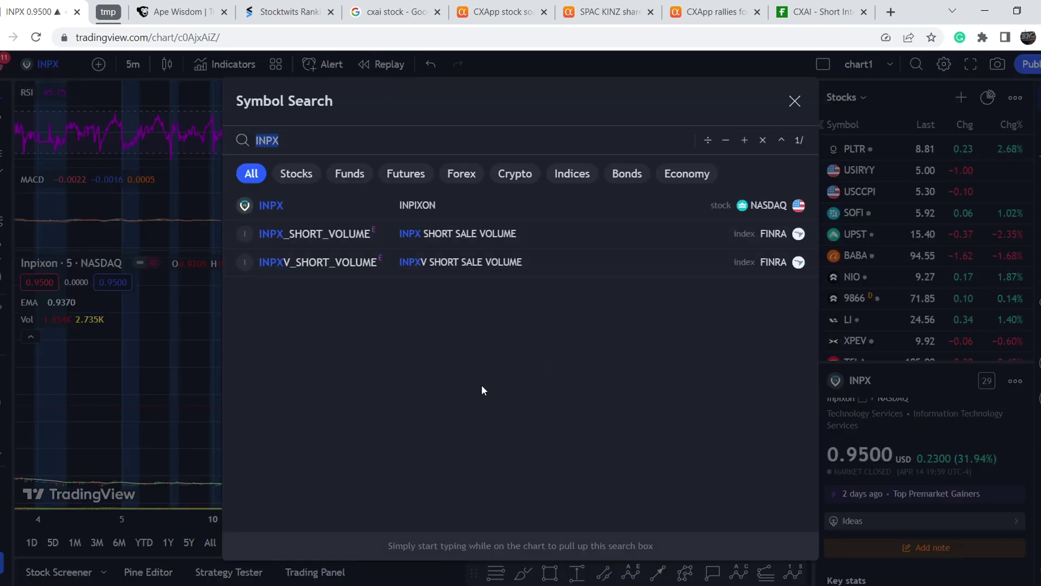
key(BackSpace)
click(379, 233)
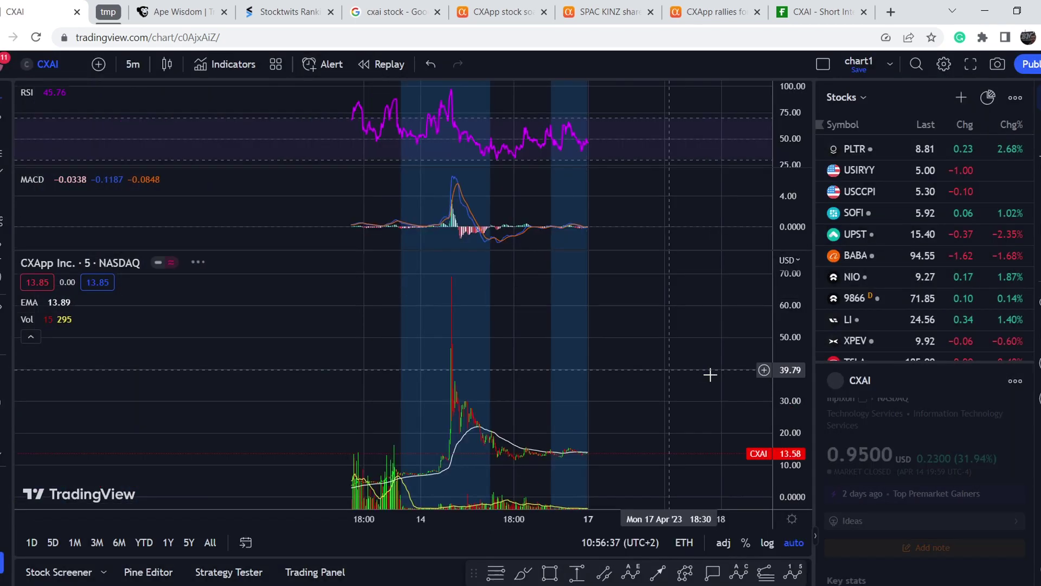